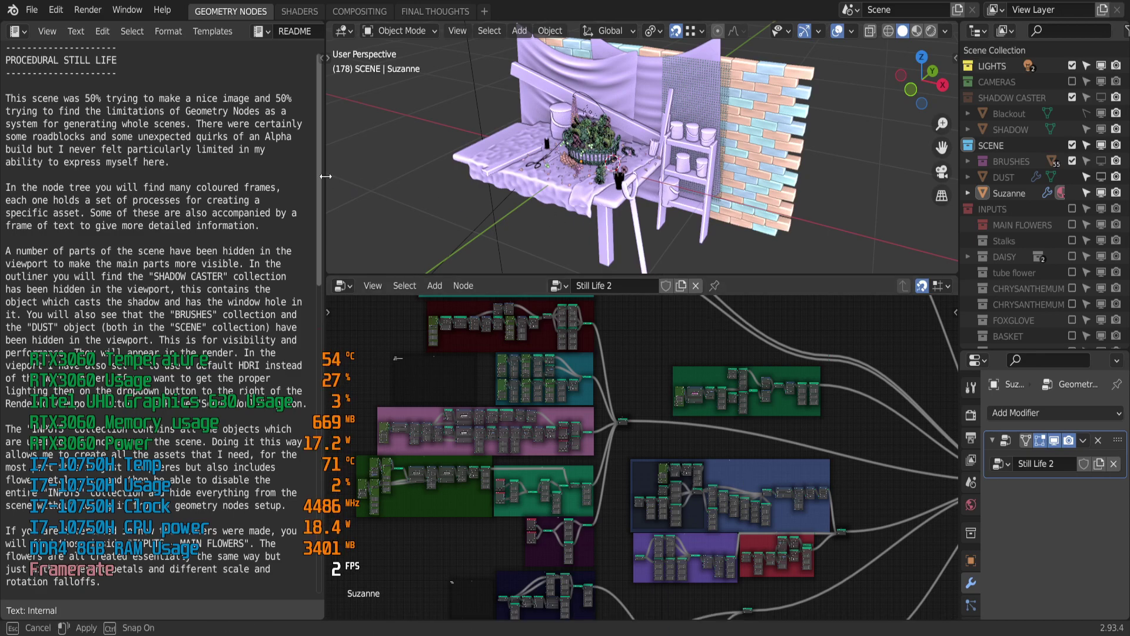
# Collapse and slightly re-widen the notes panel, then lower the node editor border.
pyautogui.moveTo(325, 181); pyautogui.dragTo(6, 226)
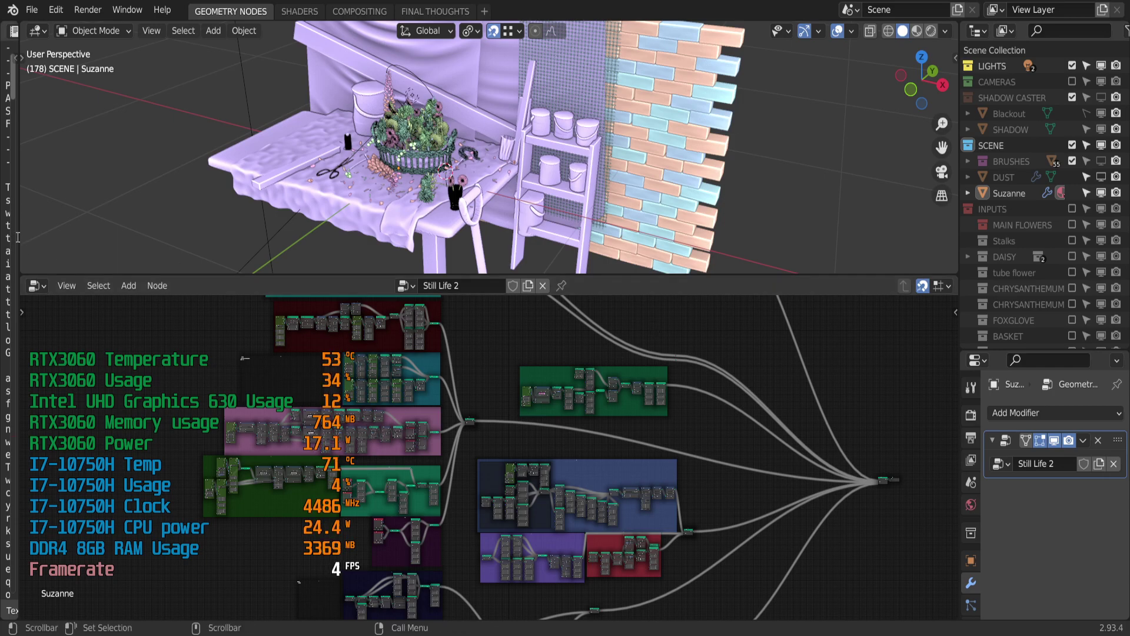
pyautogui.moveTo(20, 237); pyautogui.dragTo(73, 243)
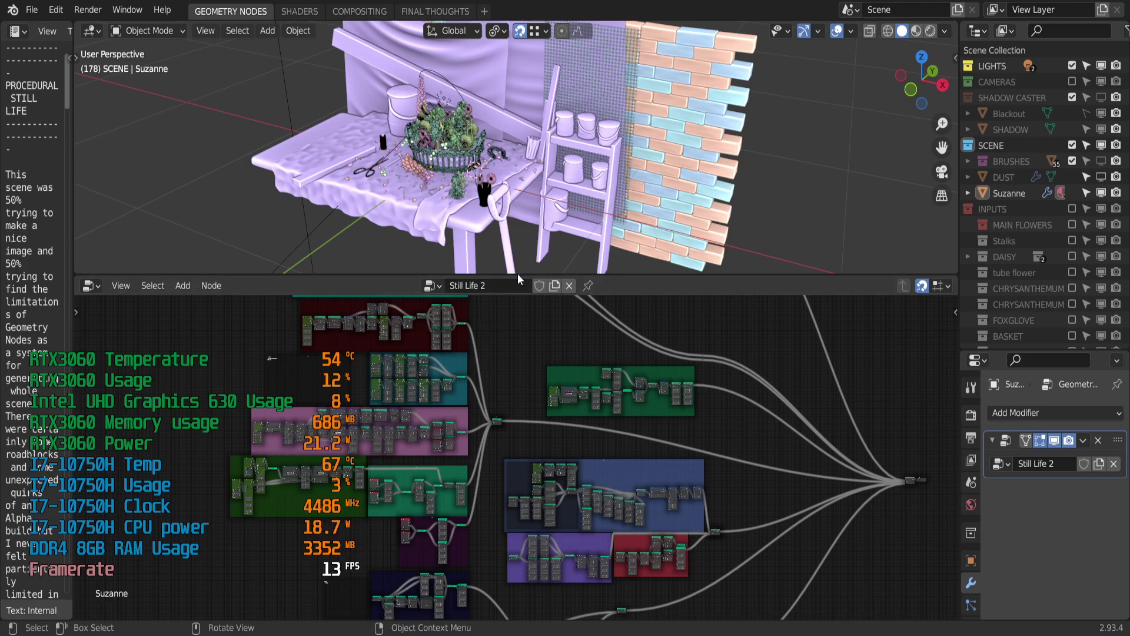
pyautogui.moveTo(519, 275); pyautogui.dragTo(520, 416)
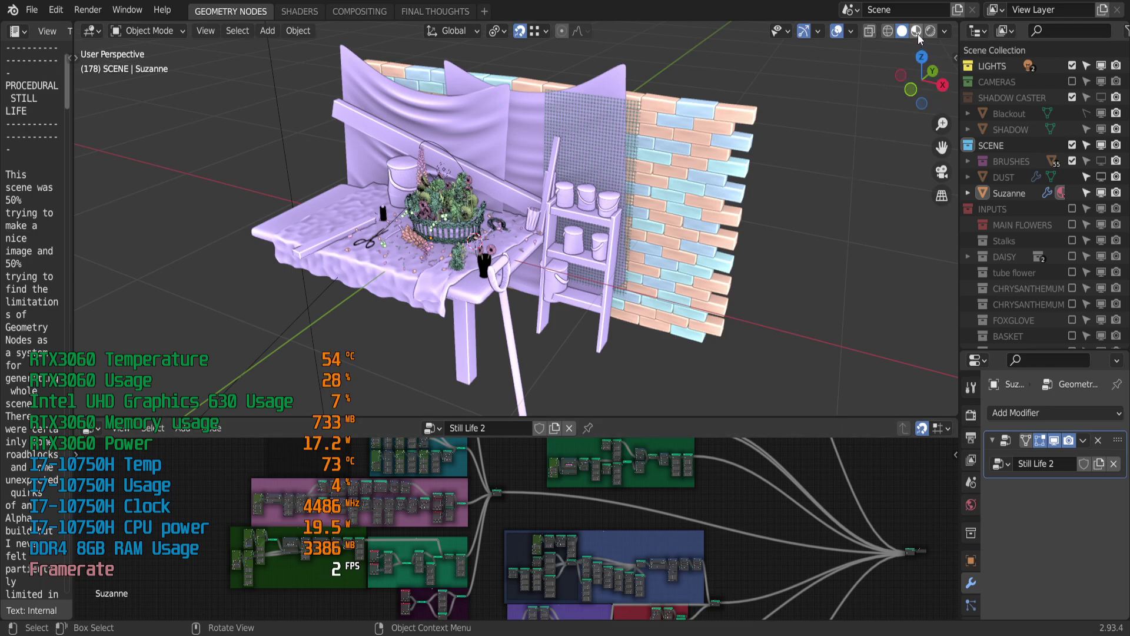
# Check the Cycles render devices in Edit > Preferences, then close Preferences.
pyautogui.click(61, 14)
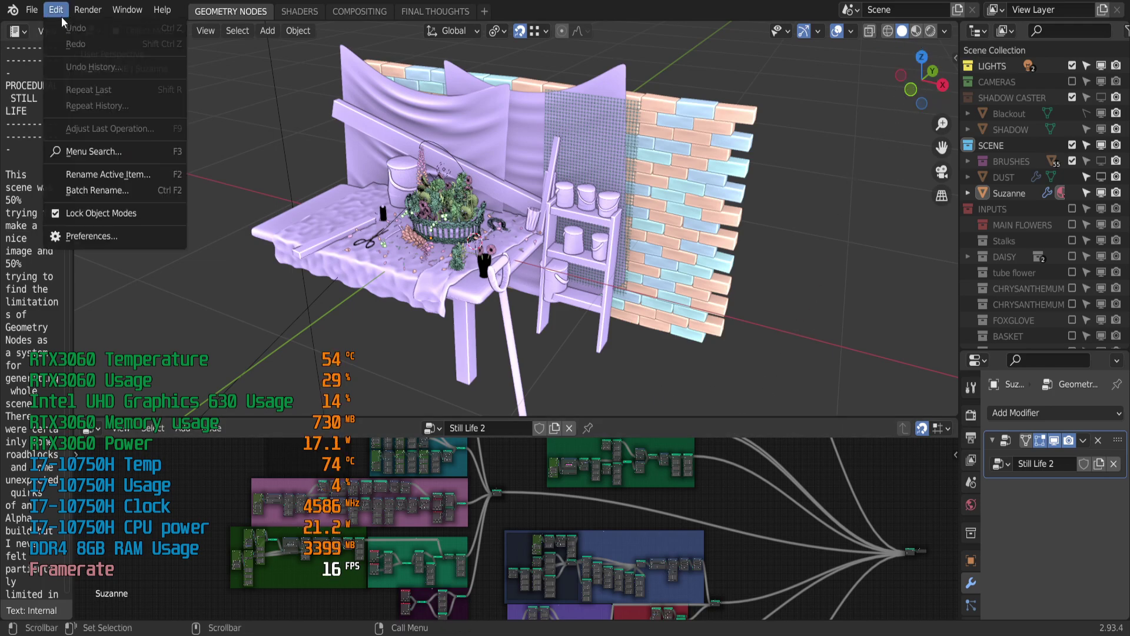
pyautogui.click(90, 237)
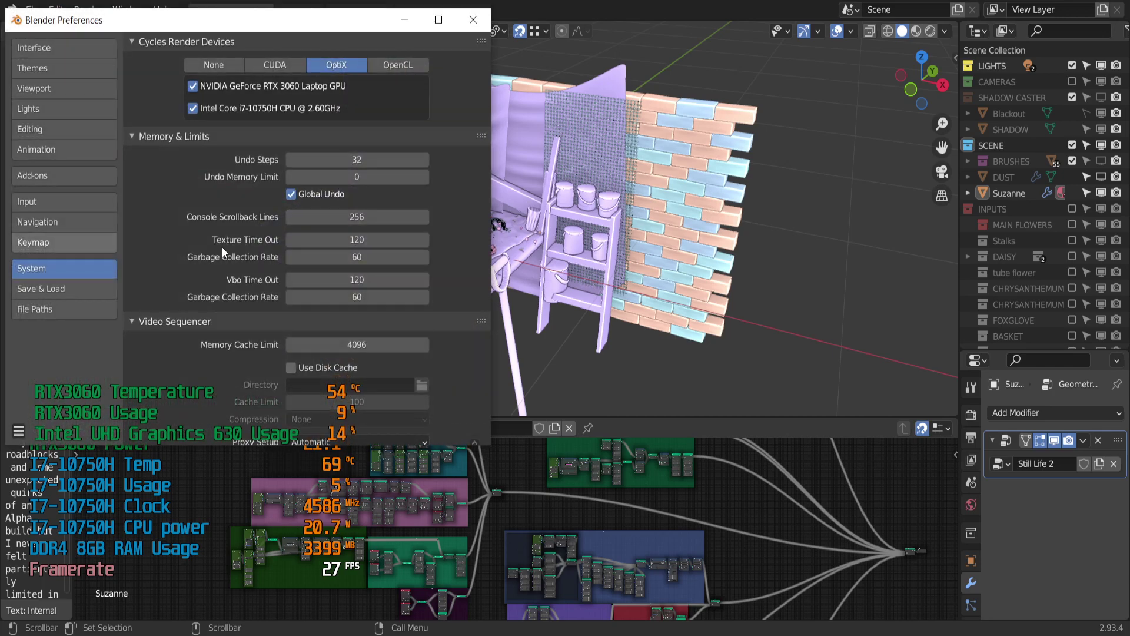
pyautogui.click(485, 21)
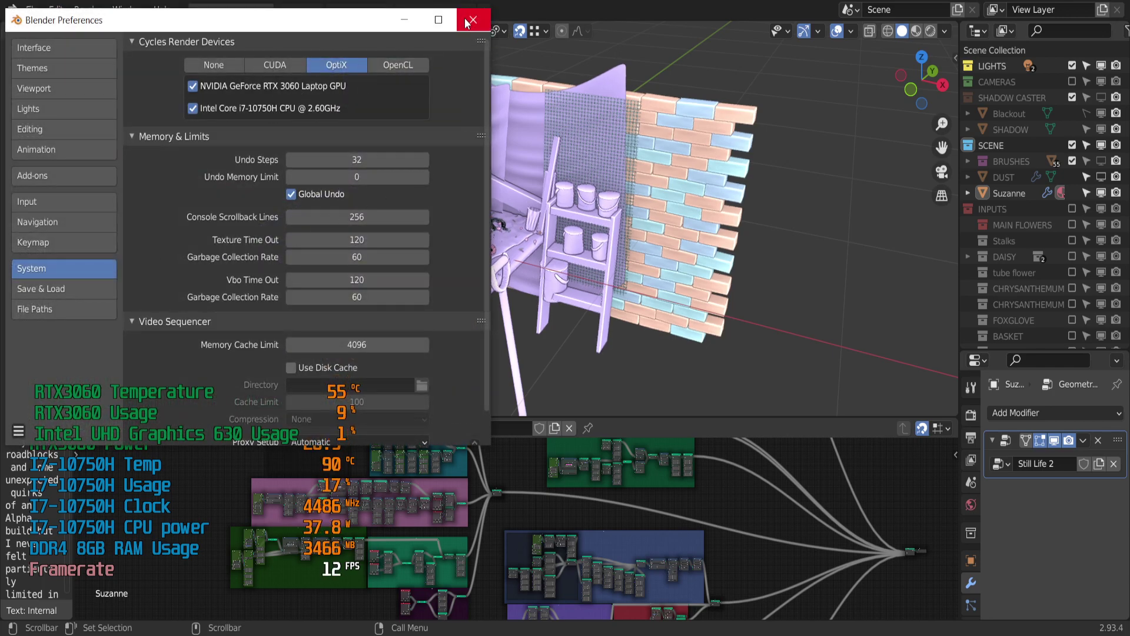
# Confirm GPU Compute in Render properties and set the Viewport Denoiser to OptiX.
pyautogui.click(970, 415)
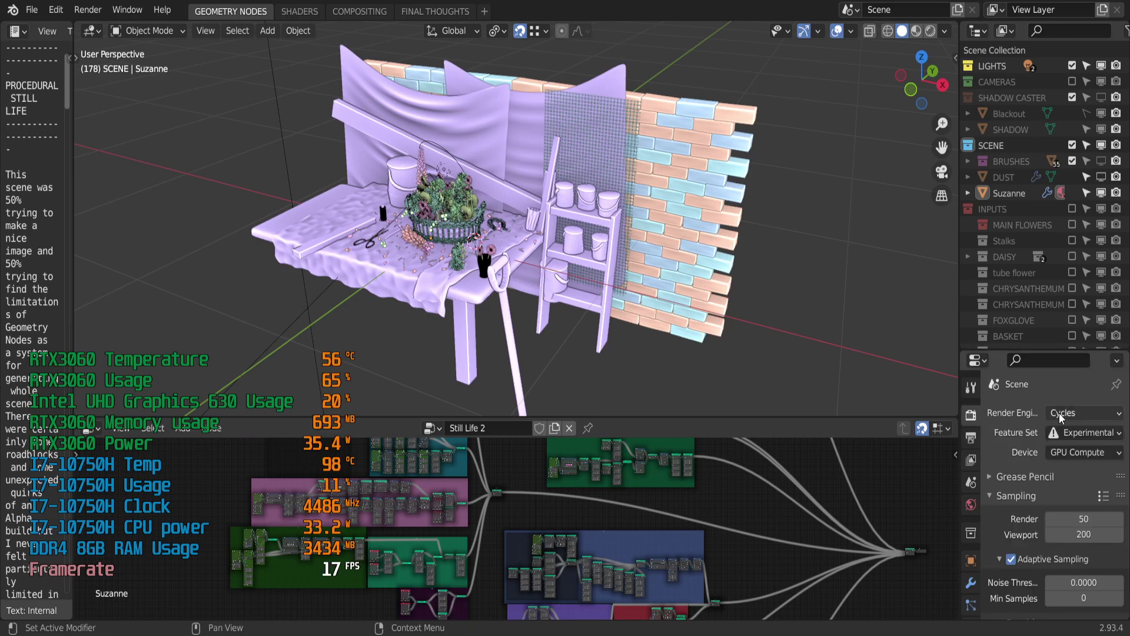
pyautogui.click(1059, 413)
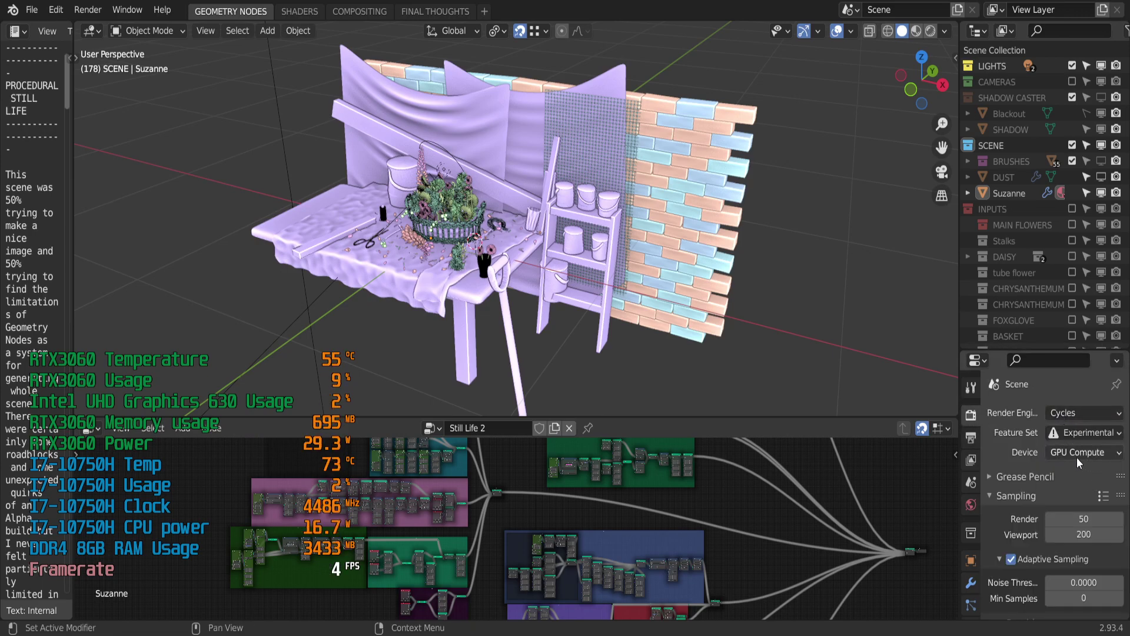
pyautogui.click(1076, 458)
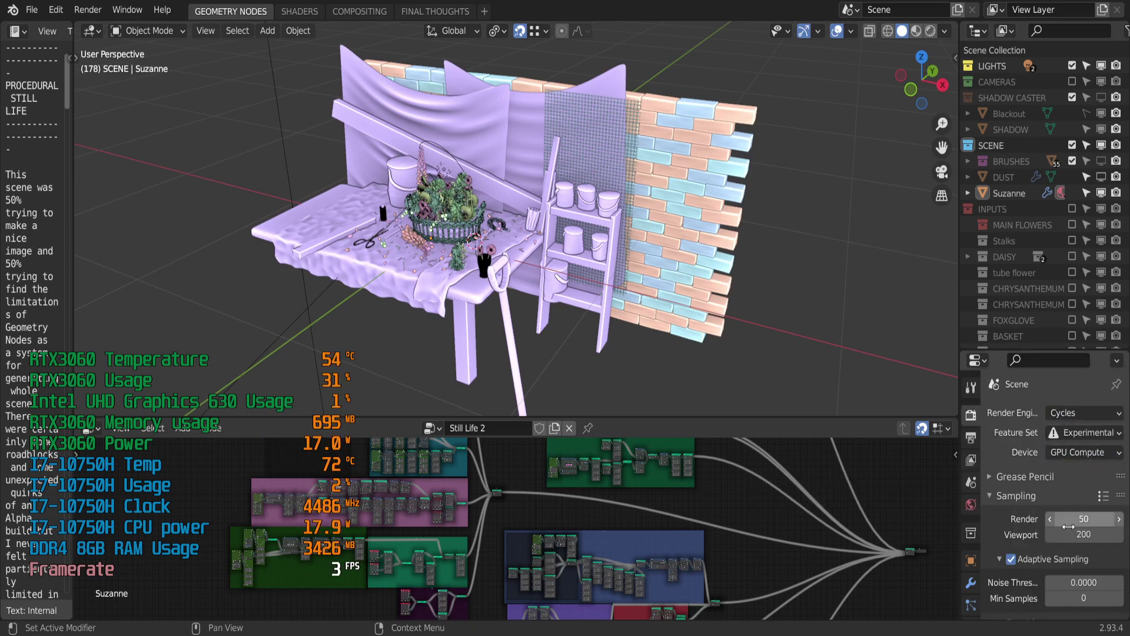
pyautogui.scroll(-2, 1016, 519)
pyautogui.scroll(-3, 1017, 520)
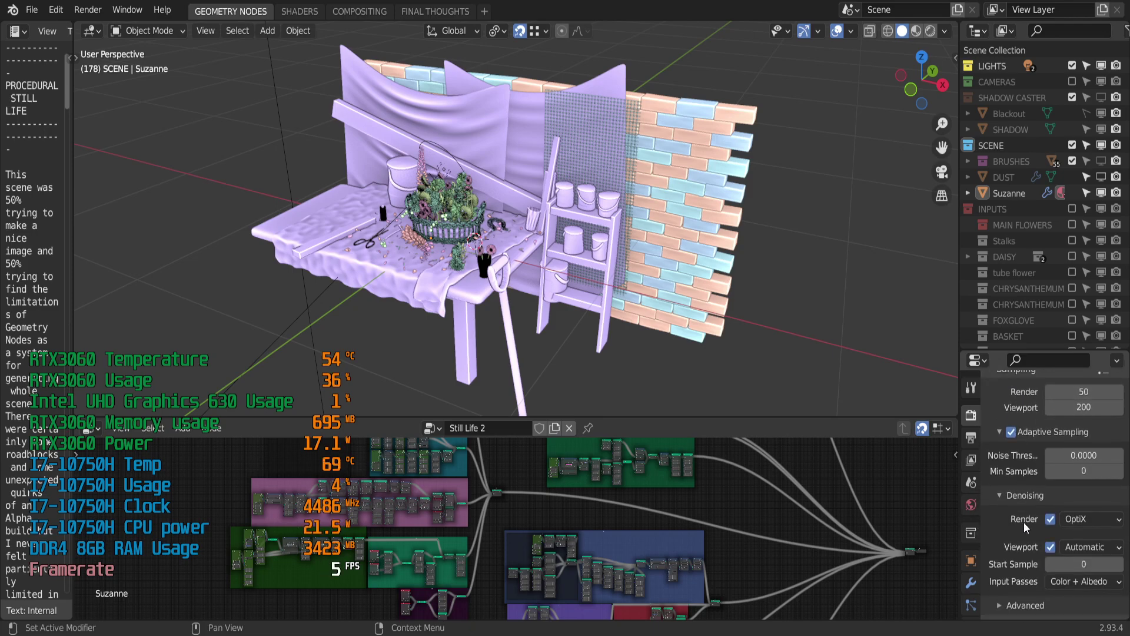
pyautogui.click(1089, 546)
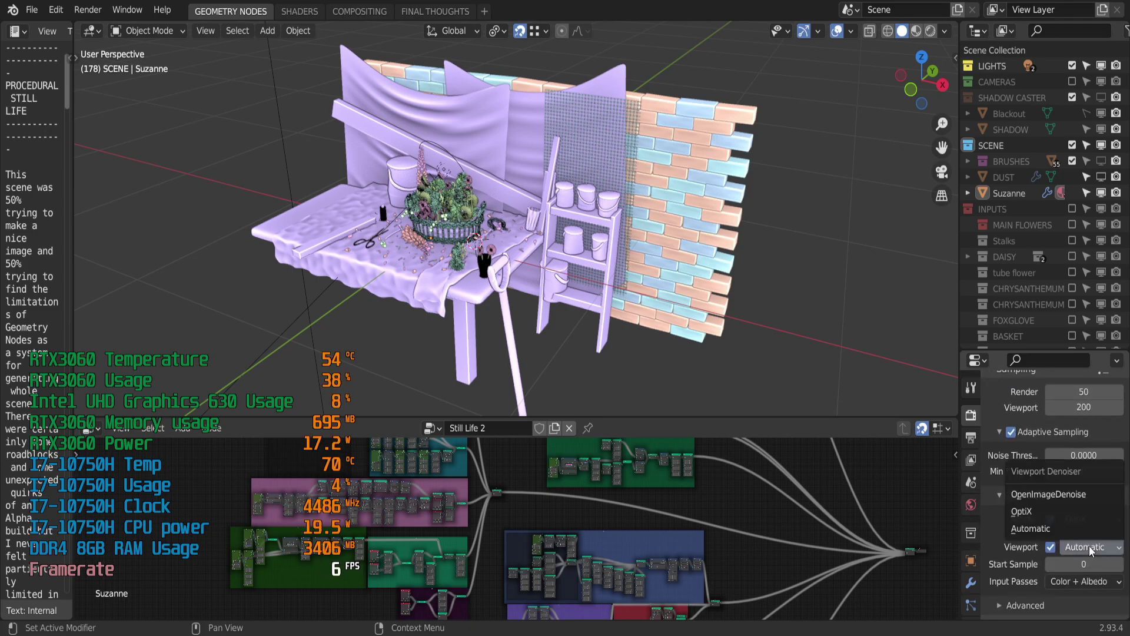
pyautogui.click(1045, 514)
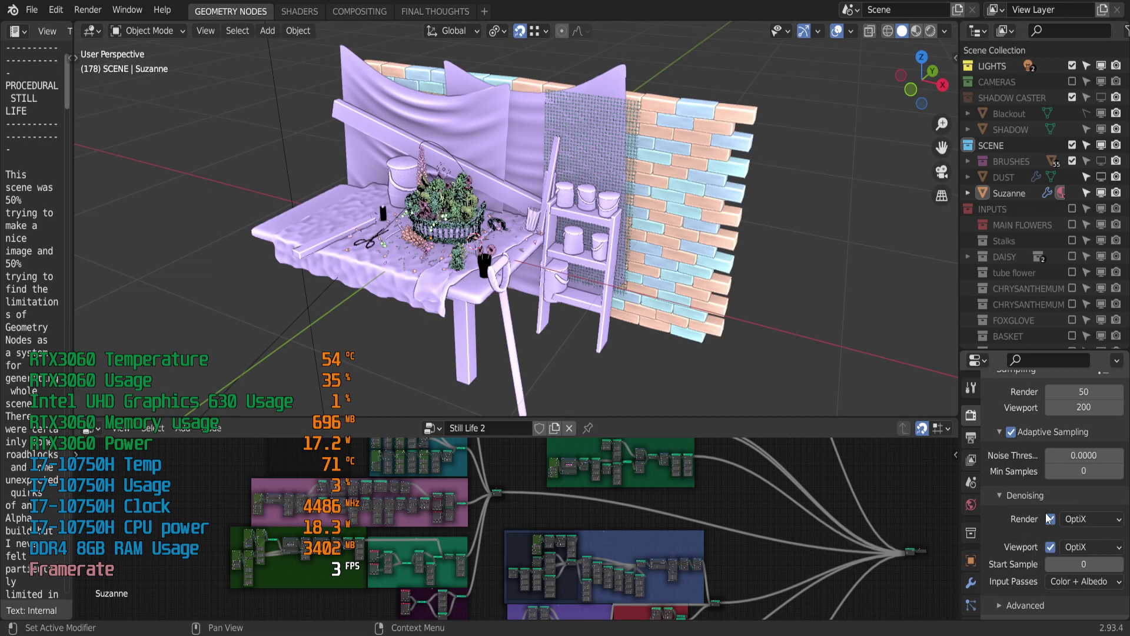
pyautogui.moveTo(392, 278); pyautogui.dragTo(672, 195, button='middle')
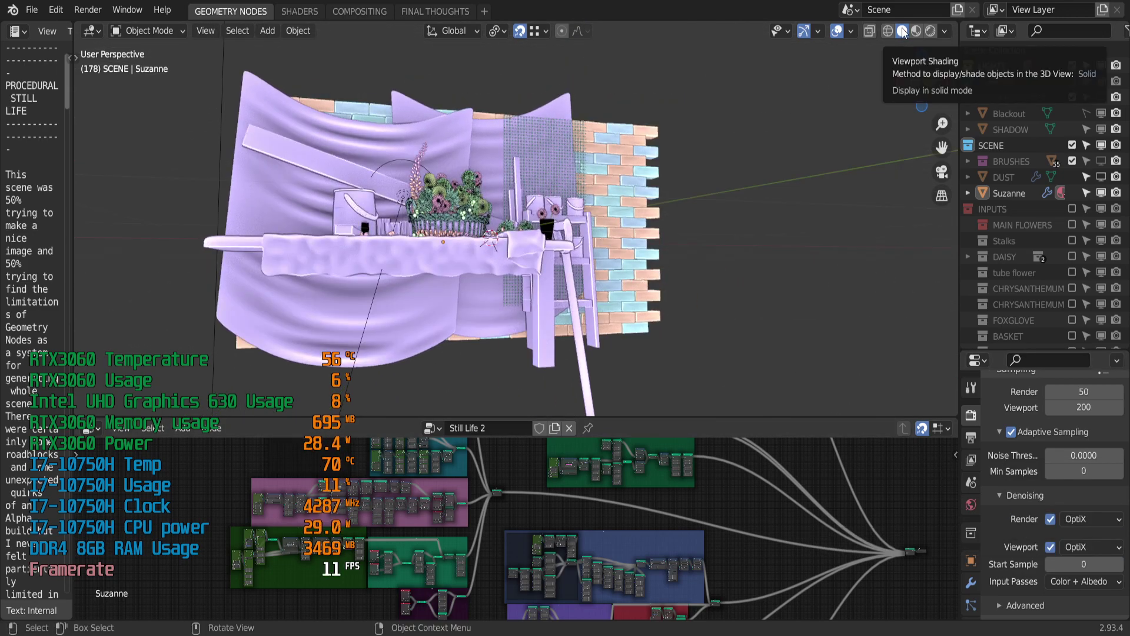
# Orbit through angled, side and front views of the table, then switch to Material Preview.
pyautogui.moveTo(389, 274); pyautogui.dragTo(508, 283, button='middle')
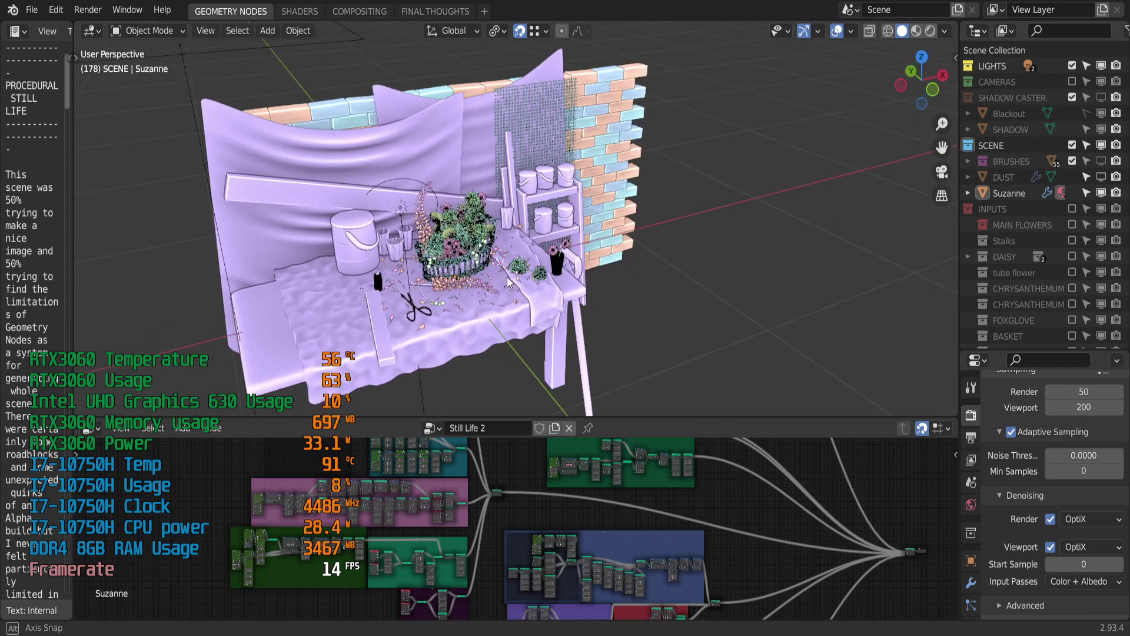
pyautogui.moveTo(508, 283)
pyautogui.mouseDown(button='middle')
pyautogui.moveTo(527, 311)
pyautogui.moveTo(443, 535)
pyautogui.mouseUp(button='middle')
pyautogui.scroll(5, 412, 253)
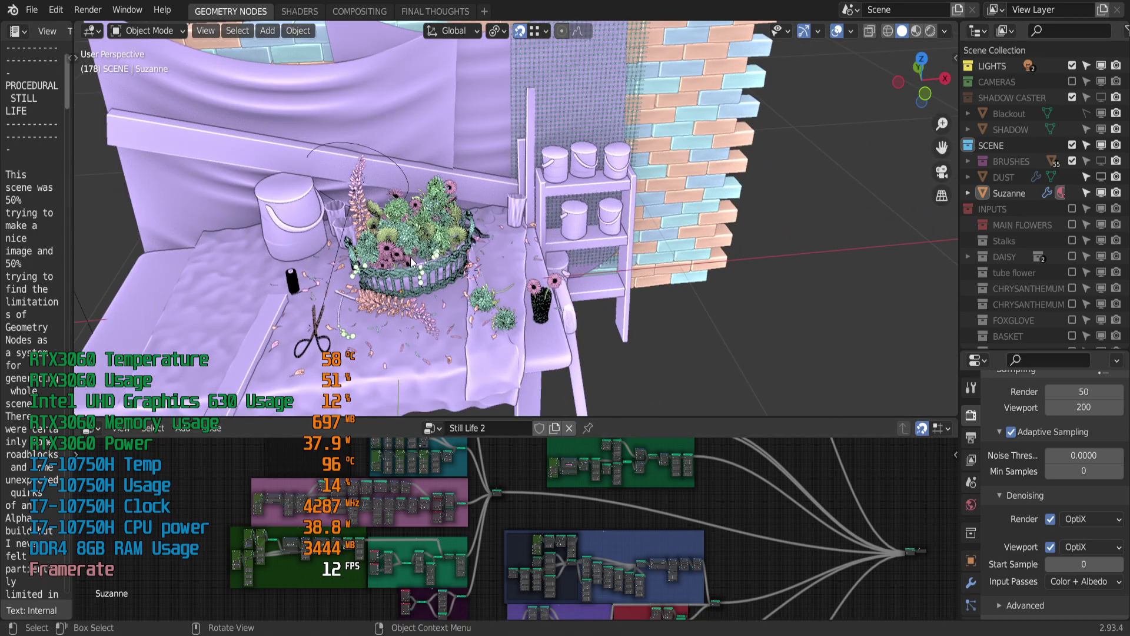
pyautogui.scroll(-3, 412, 262)
pyautogui.moveTo(411, 262)
pyautogui.mouseDown(button='middle')
pyautogui.moveTo(505, 280)
pyautogui.moveTo(555, 275)
pyautogui.moveTo(553, 240)
pyautogui.mouseUp(button='middle')
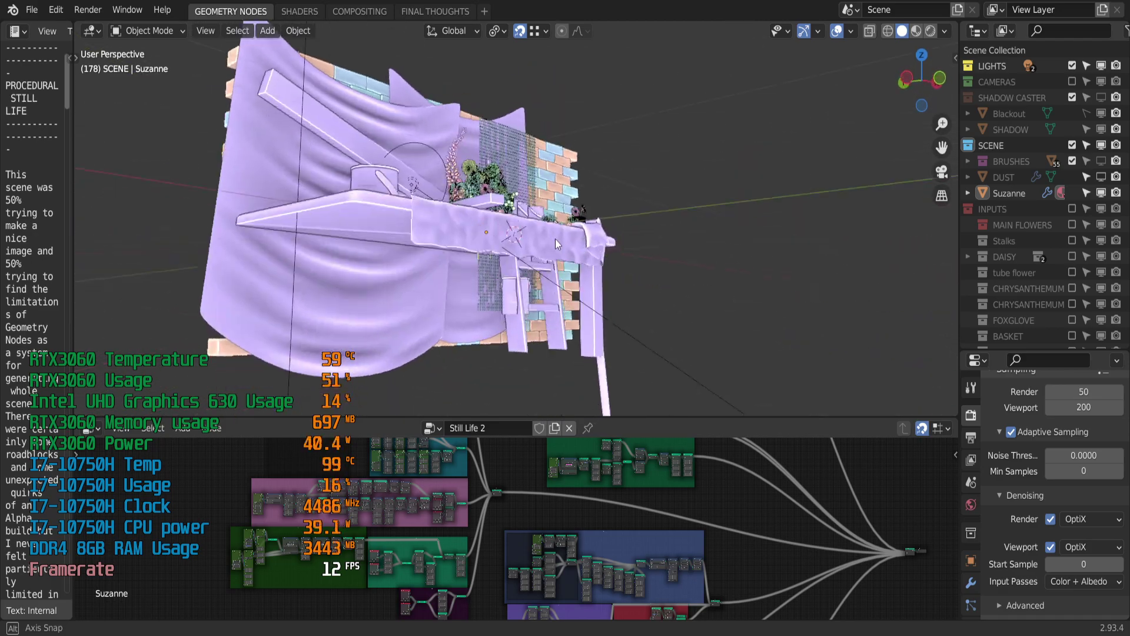
pyautogui.moveTo(552, 239); pyautogui.dragTo(491, 301, button='middle')
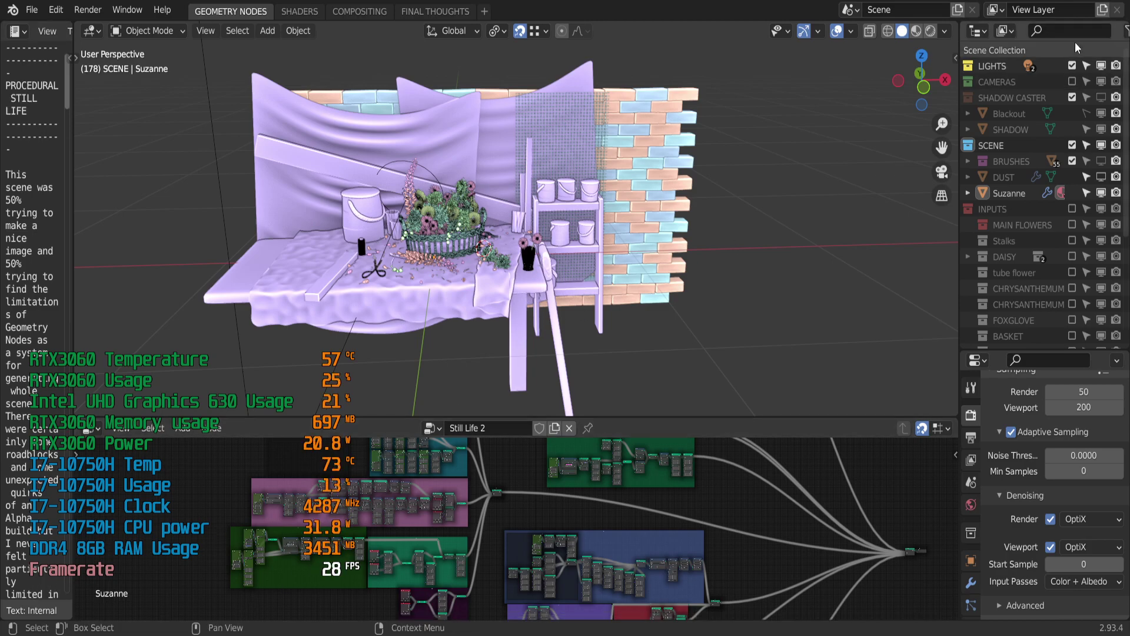
pyautogui.click(918, 31)
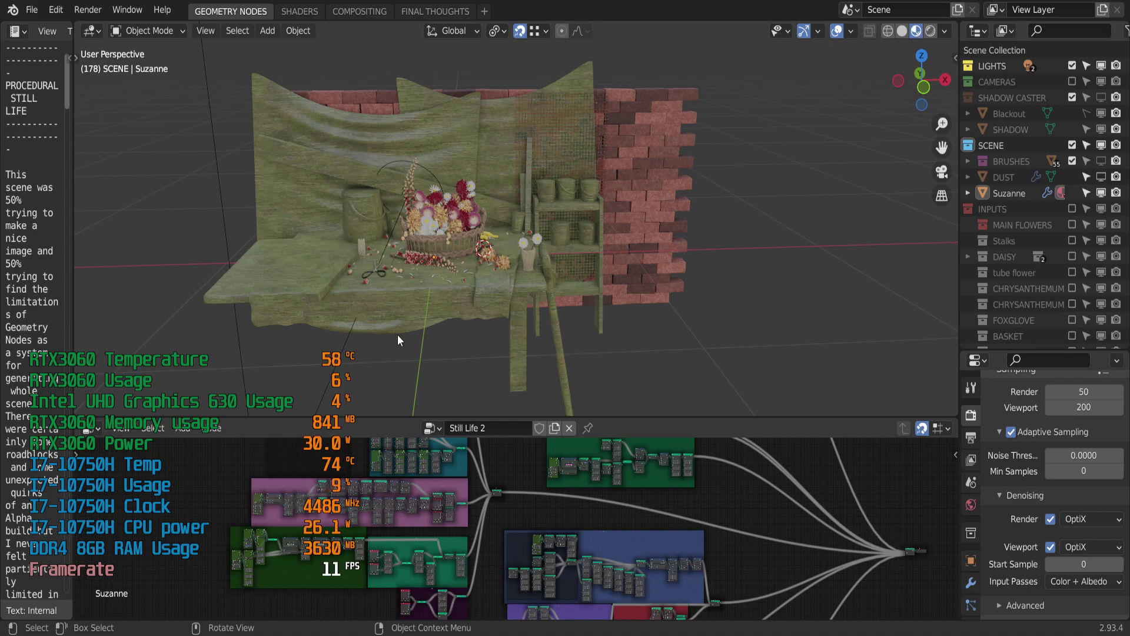
pyautogui.moveTo(398, 334)
pyautogui.mouseDown(button='middle')
pyautogui.moveTo(388, 316)
pyautogui.moveTo(490, 316)
pyautogui.mouseUp(button='middle')
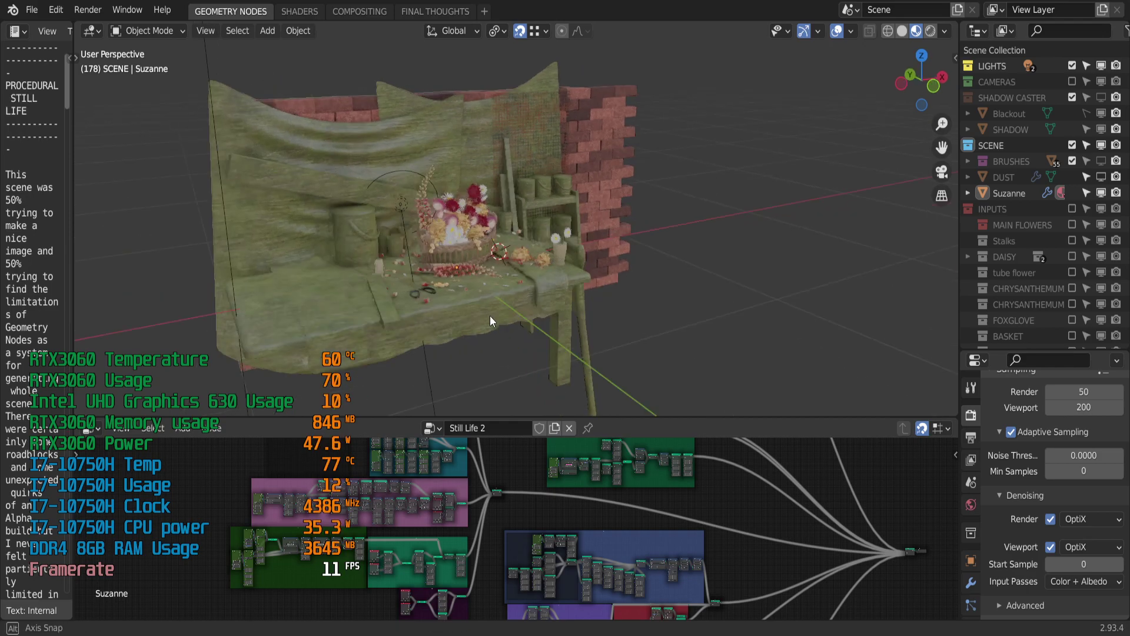
# Switch to Rendered shading and orbit to a low frontal view of the table and brick wall.
pyautogui.click(926, 30)
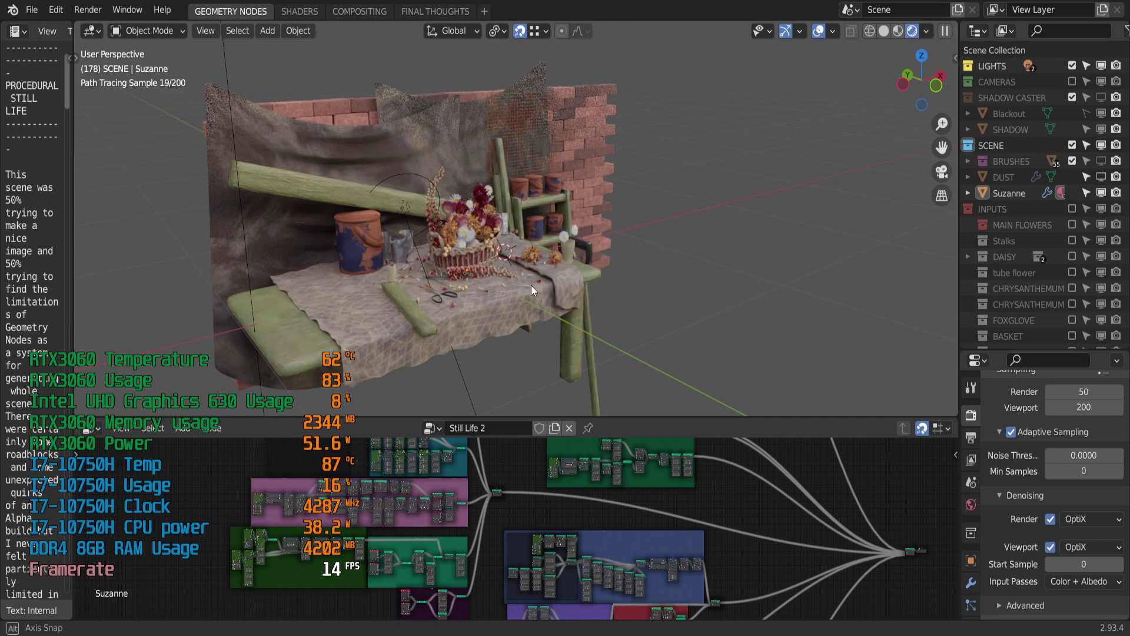
pyautogui.moveTo(528, 286)
pyautogui.mouseDown(button='middle')
pyautogui.moveTo(477, 284)
pyautogui.moveTo(435, 240)
pyautogui.mouseUp(button='middle')
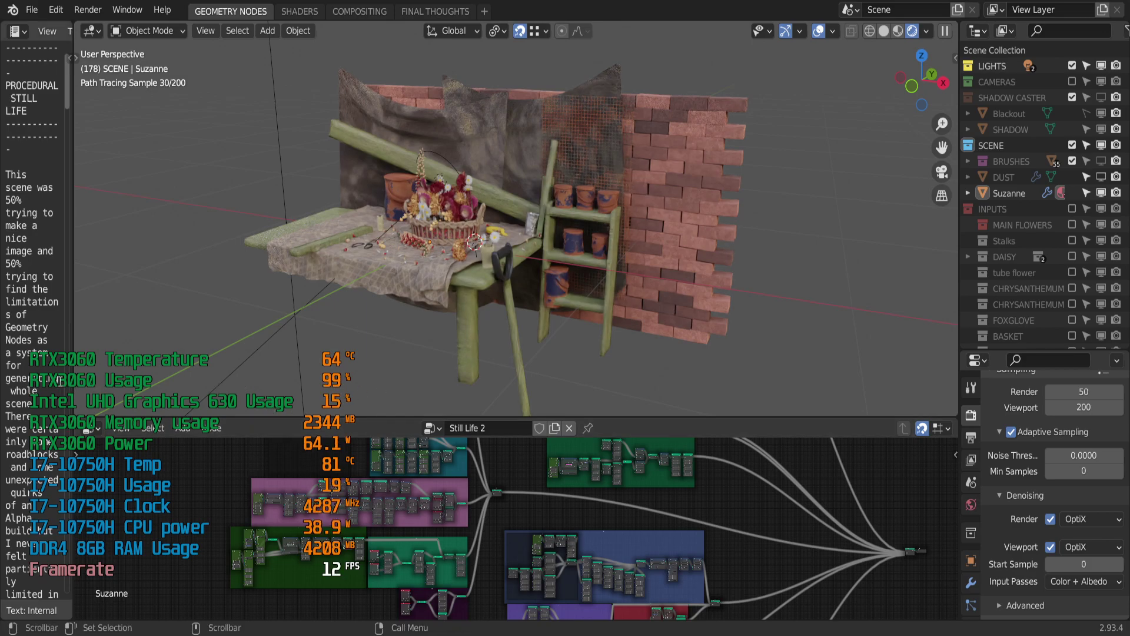
pyautogui.moveTo(472, 263); pyautogui.dragTo(426, 316, button='middle')
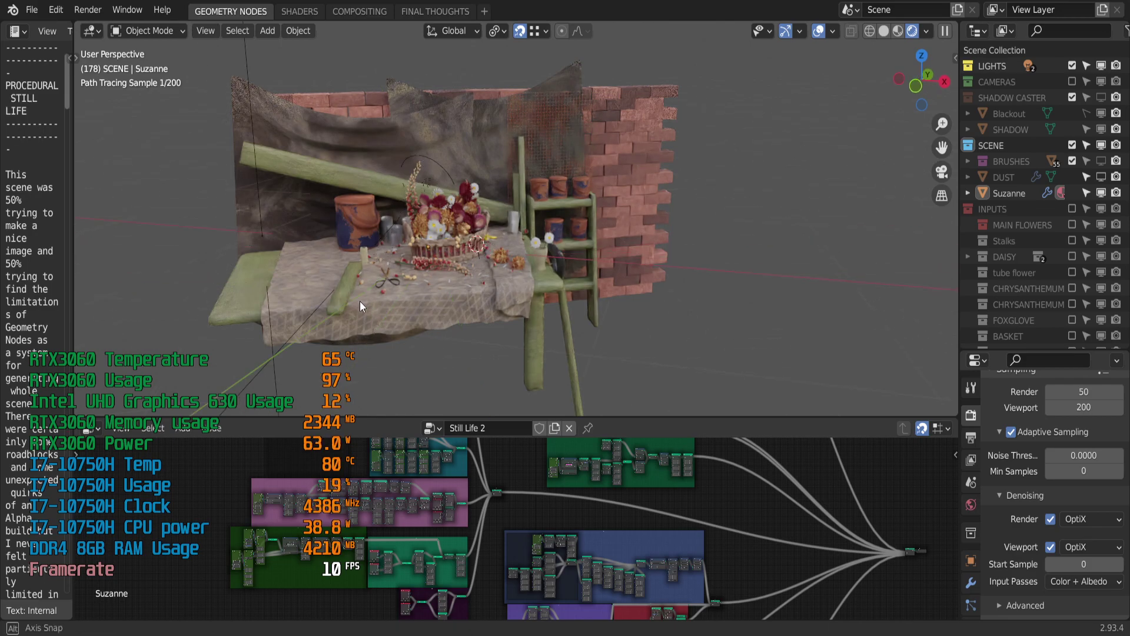
pyautogui.moveTo(359, 301)
pyautogui.mouseDown(button='middle')
pyautogui.moveTo(349, 325)
pyautogui.moveTo(472, 326)
pyautogui.mouseUp(button='middle')
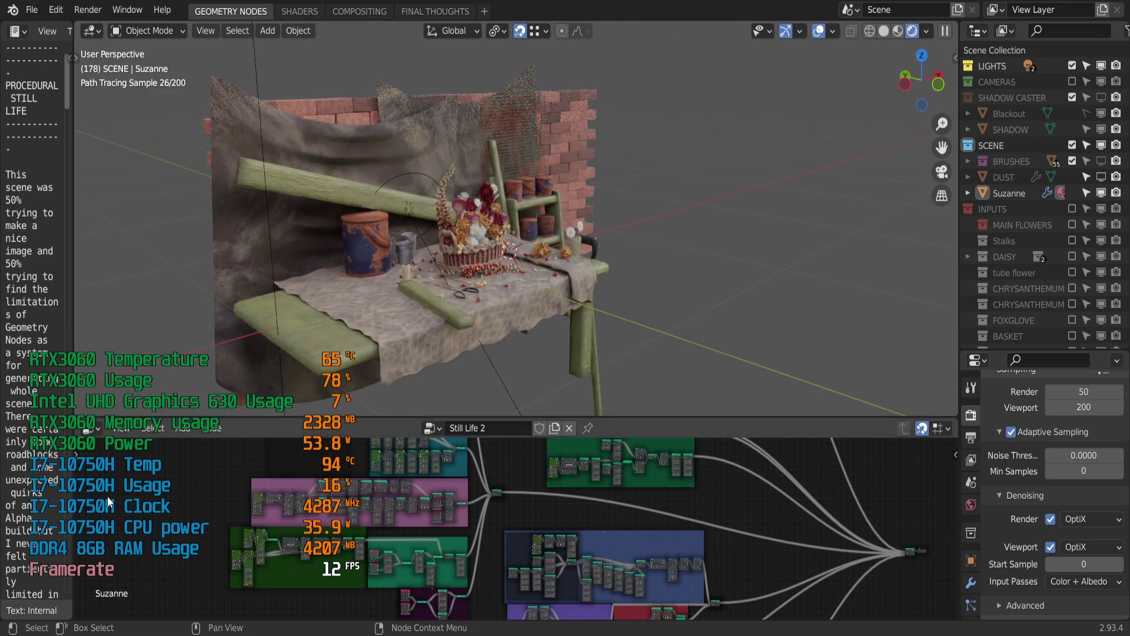
# Orbit the path-traced still life to further angles, then quit Blender with Ctrl+Q.
pyautogui.moveTo(471, 313); pyautogui.dragTo(452, 351, button='middle')
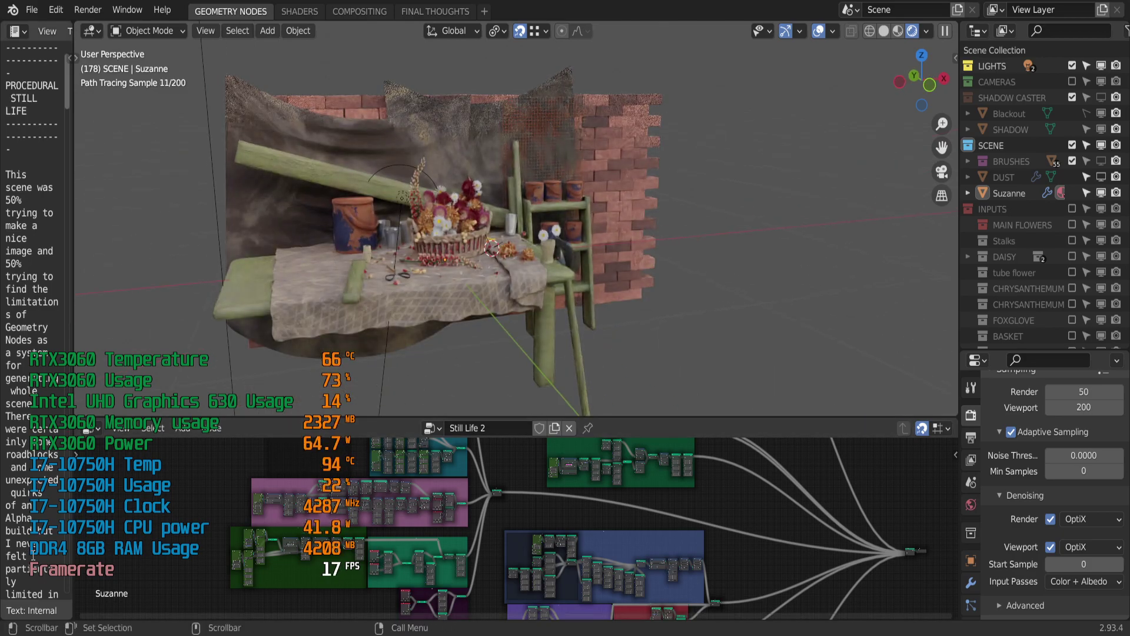
pyautogui.moveTo(484, 314)
pyautogui.mouseDown(button='middle')
pyautogui.moveTo(466, 383)
pyautogui.moveTo(298, 561)
pyautogui.mouseUp(button='middle')
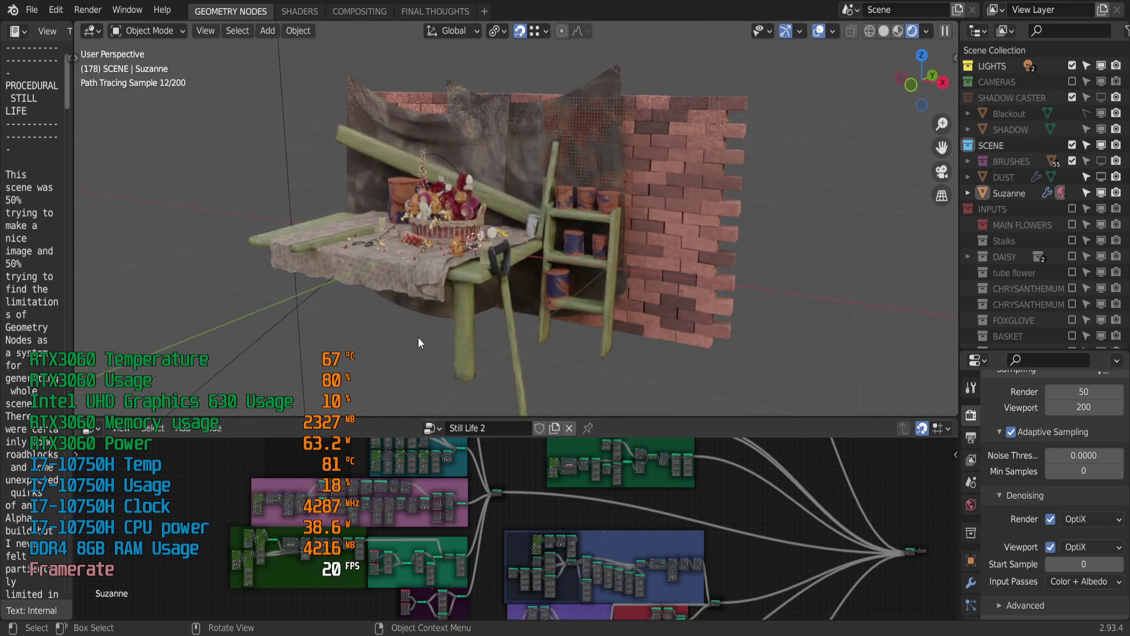
pyautogui.moveTo(553, 226); pyautogui.dragTo(749, 299, button='middle')
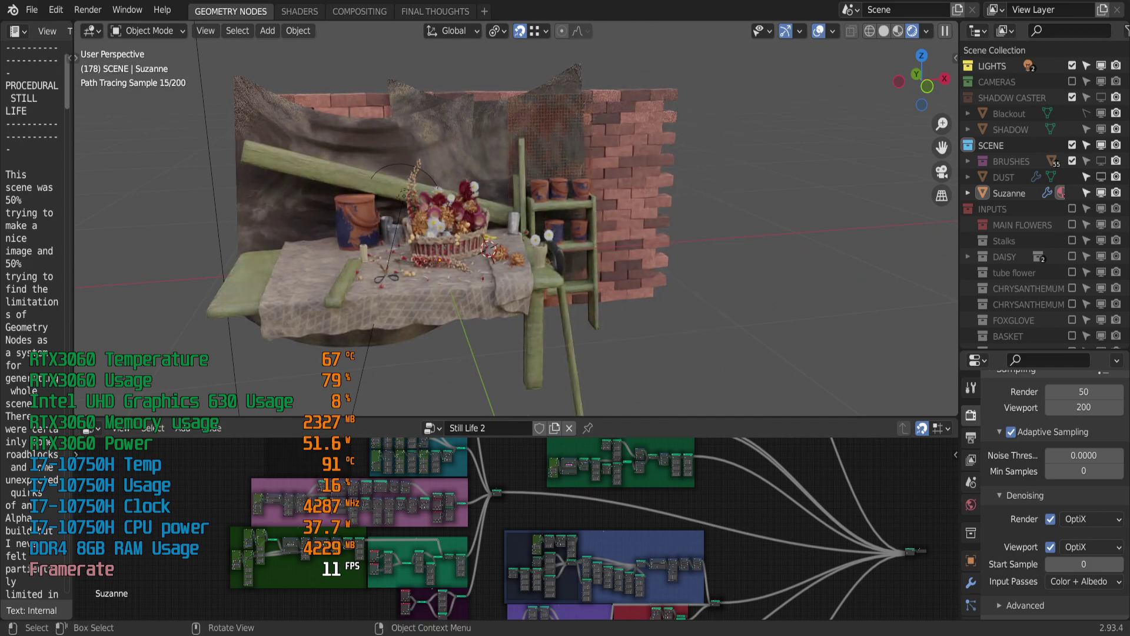
pyautogui.hotkey('ctrl', 'q')
# Discard the still-life changes and open tree_leaves_moss_geo-nodes-demo.blend.
pyautogui.click(604, 337)
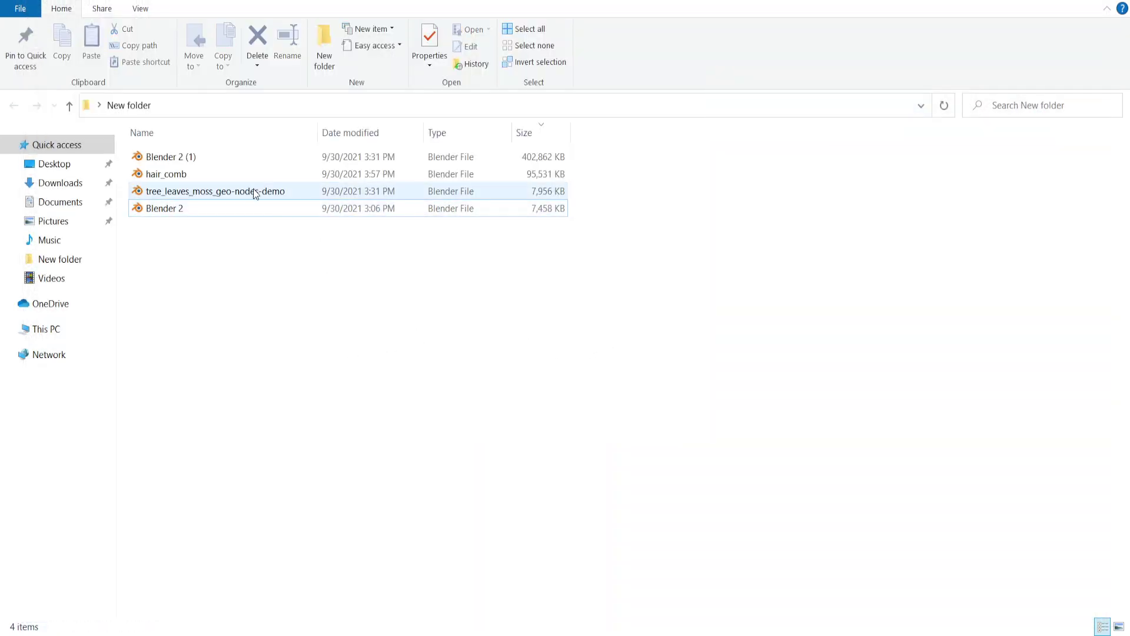
pyautogui.click(552, 192)
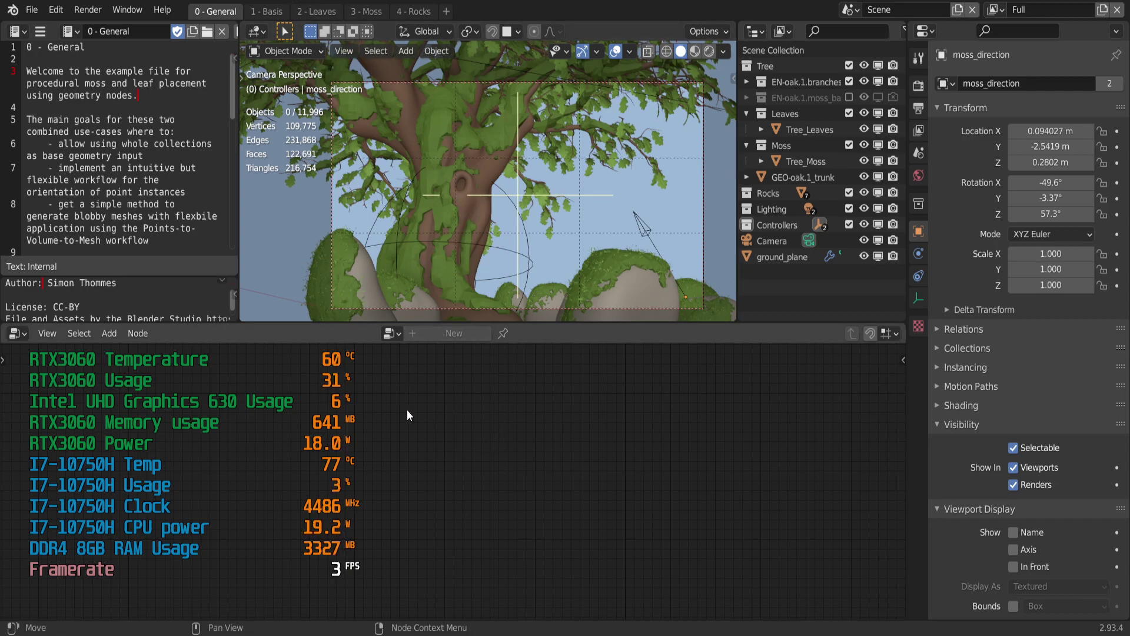
# Switch to Material Preview and expand the Cycles Sampling settings in Render Properties.
pyautogui.click(699, 49)
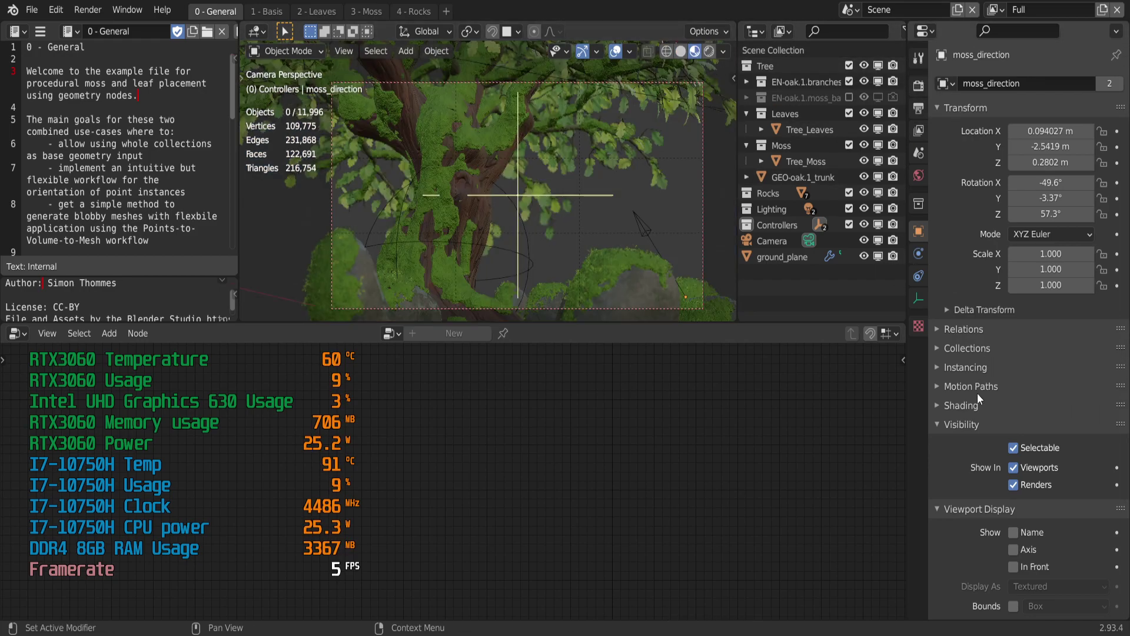
pyautogui.click(918, 108)
pyautogui.click(919, 84)
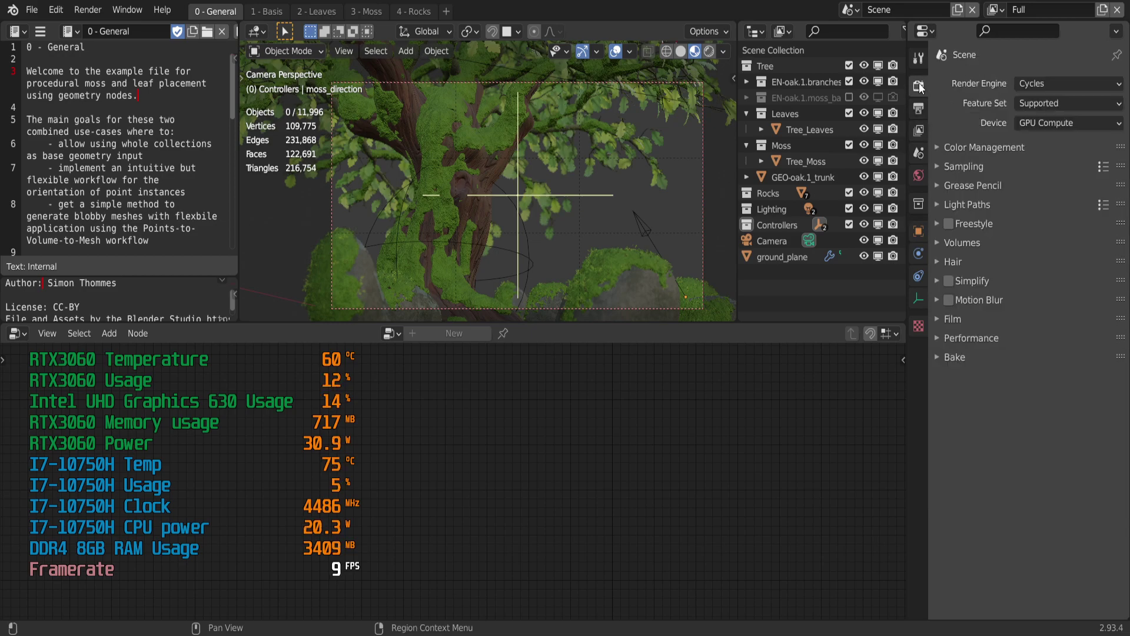
pyautogui.click(942, 165)
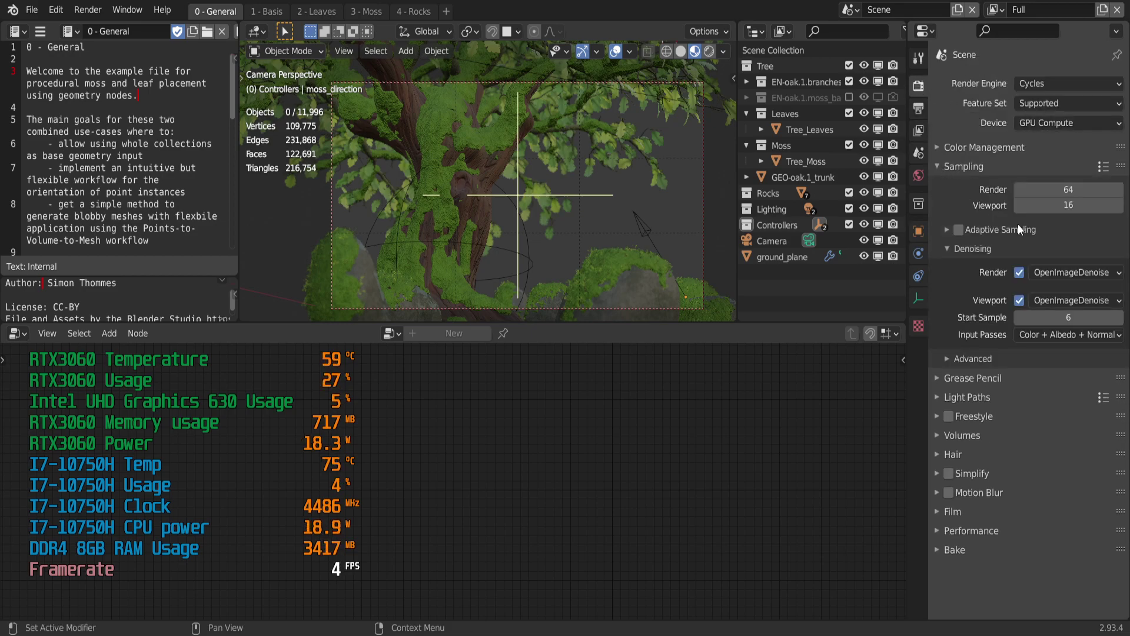
# Inspect the viewport denoiser choices, then orbit the view around the moss tree.
pyautogui.click(1090, 302)
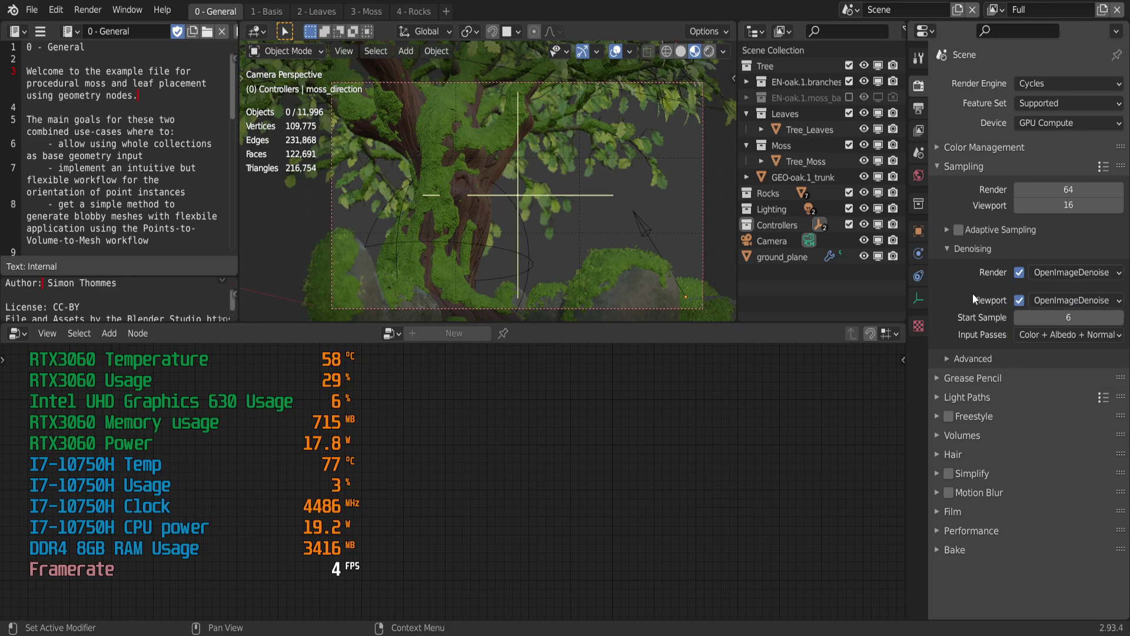
pyautogui.click(1070, 301)
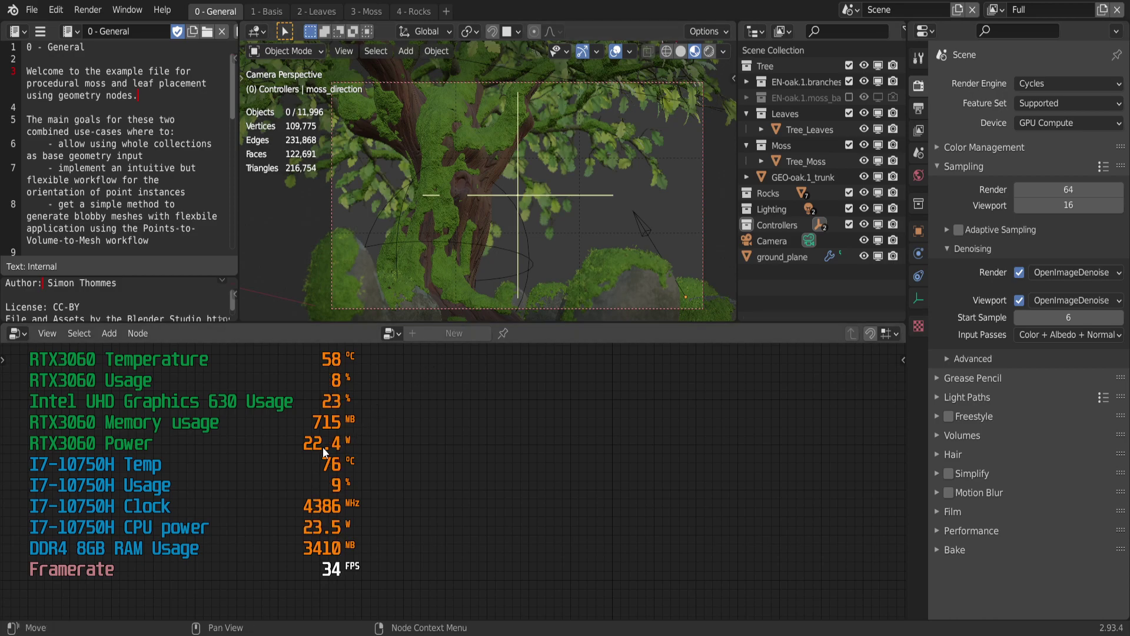
pyautogui.moveTo(651, 206); pyautogui.dragTo(470, 191, button='middle')
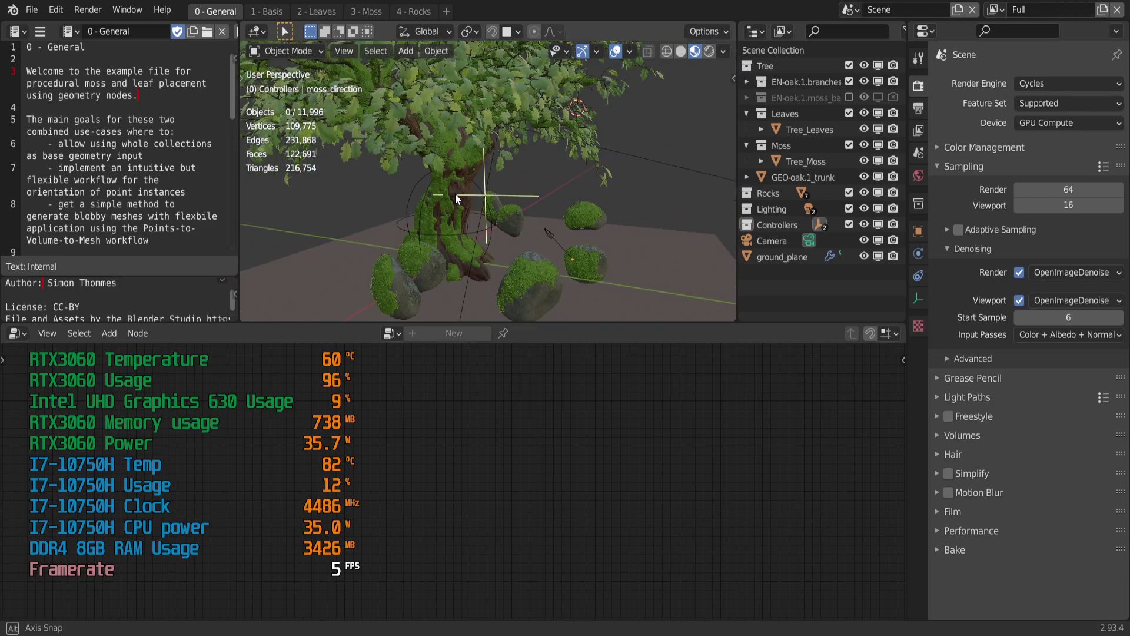
pyautogui.moveTo(455, 198); pyautogui.dragTo(461, 212, button='middle')
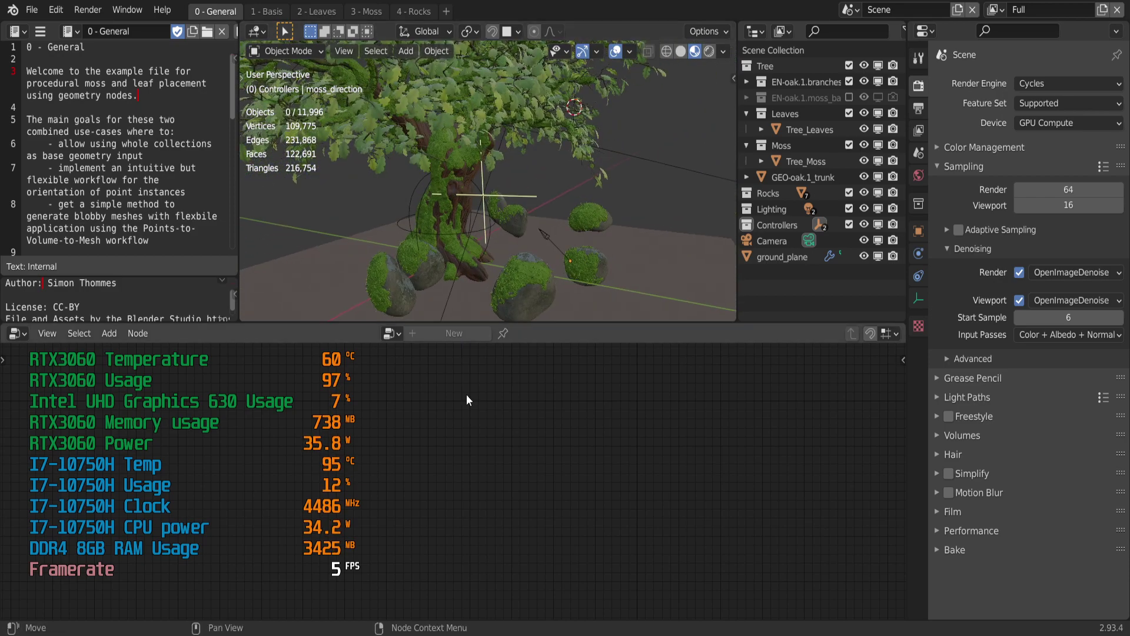
# Switch to Rendered shading and orbit the moss oak, showing the rocks and ground.
pyautogui.click(708, 53)
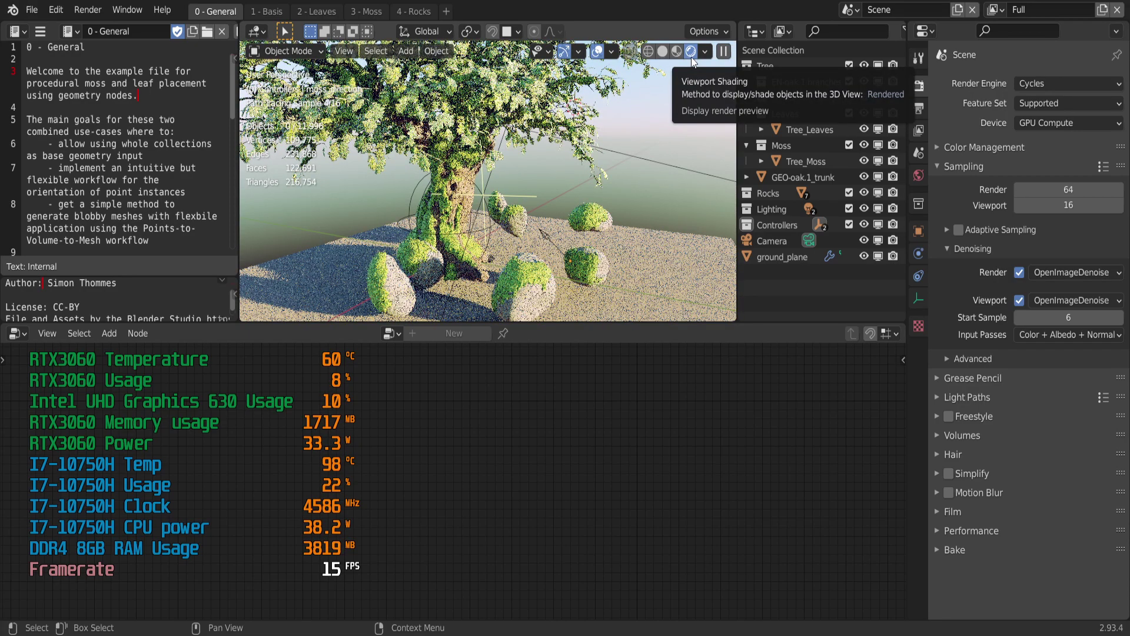
pyautogui.moveTo(437, 195)
pyautogui.mouseDown(button='middle')
pyautogui.moveTo(513, 207)
pyautogui.moveTo(477, 201)
pyautogui.mouseUp(button='middle')
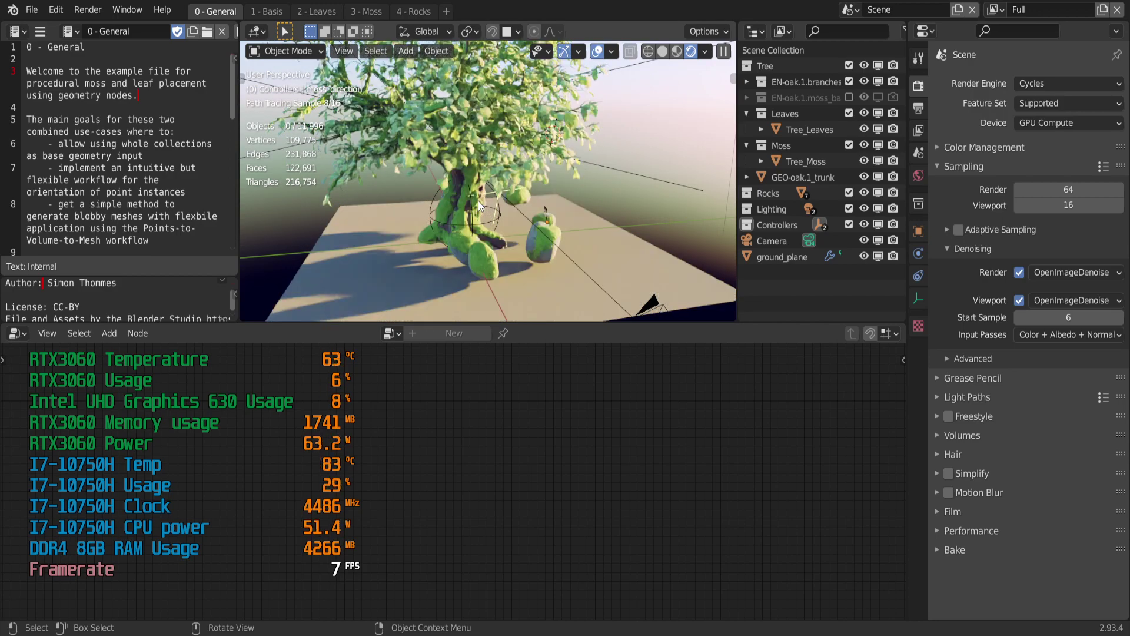
pyautogui.scroll(3, 489, 181)
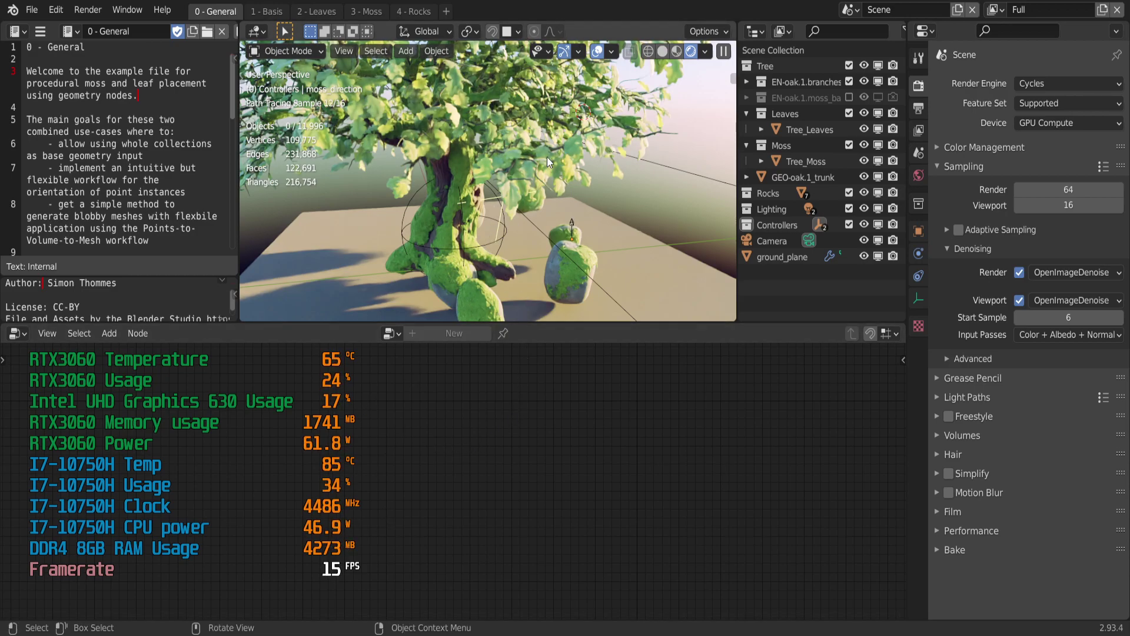
pyautogui.moveTo(546, 157); pyautogui.dragTo(495, 203, button='middle')
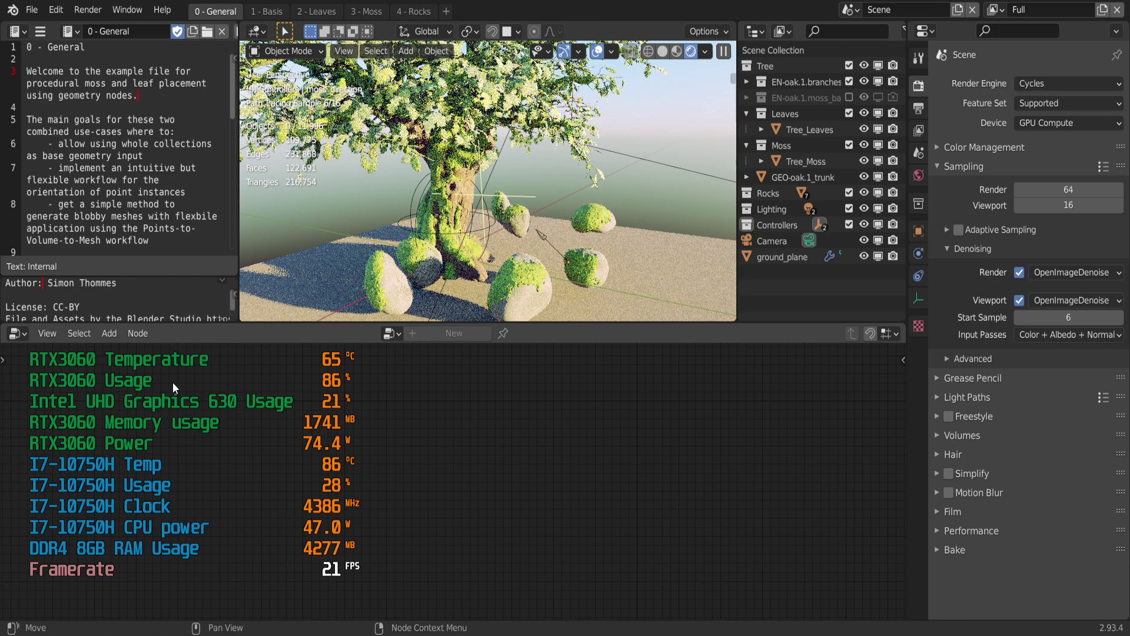
pyautogui.moveTo(620, 152)
pyautogui.mouseDown(button='middle')
pyautogui.moveTo(572, 174)
pyautogui.moveTo(604, 175)
pyautogui.mouseUp(button='middle')
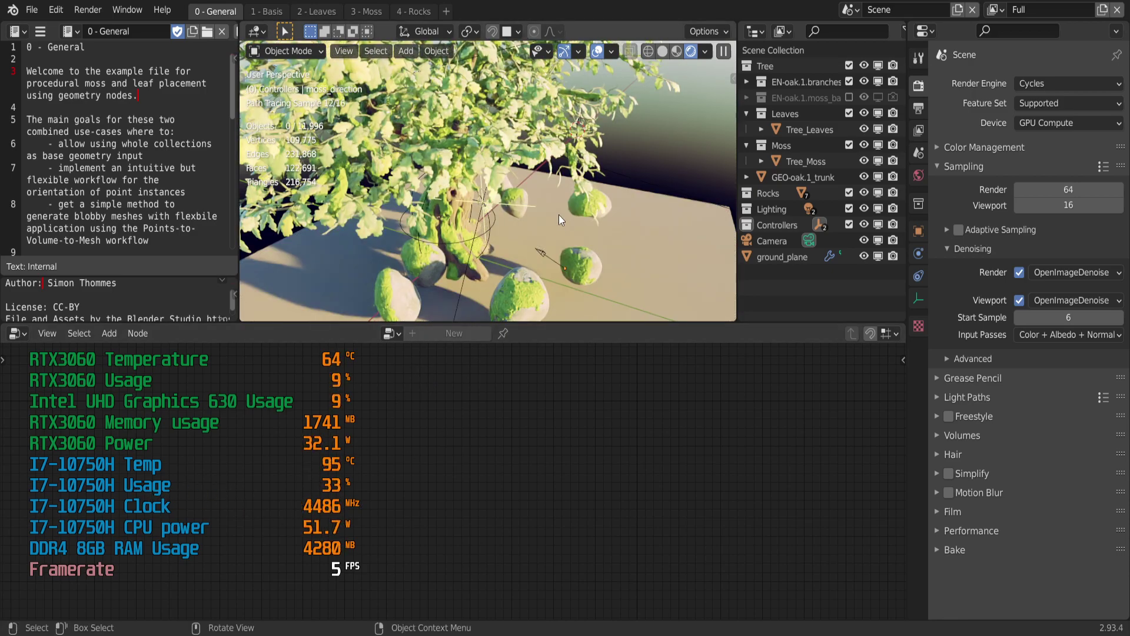
pyautogui.moveTo(506, 212)
pyautogui.mouseDown(button='middle')
pyautogui.moveTo(492, 204)
pyautogui.moveTo(556, 196)
pyautogui.moveTo(511, 195)
pyautogui.mouseUp(button='middle')
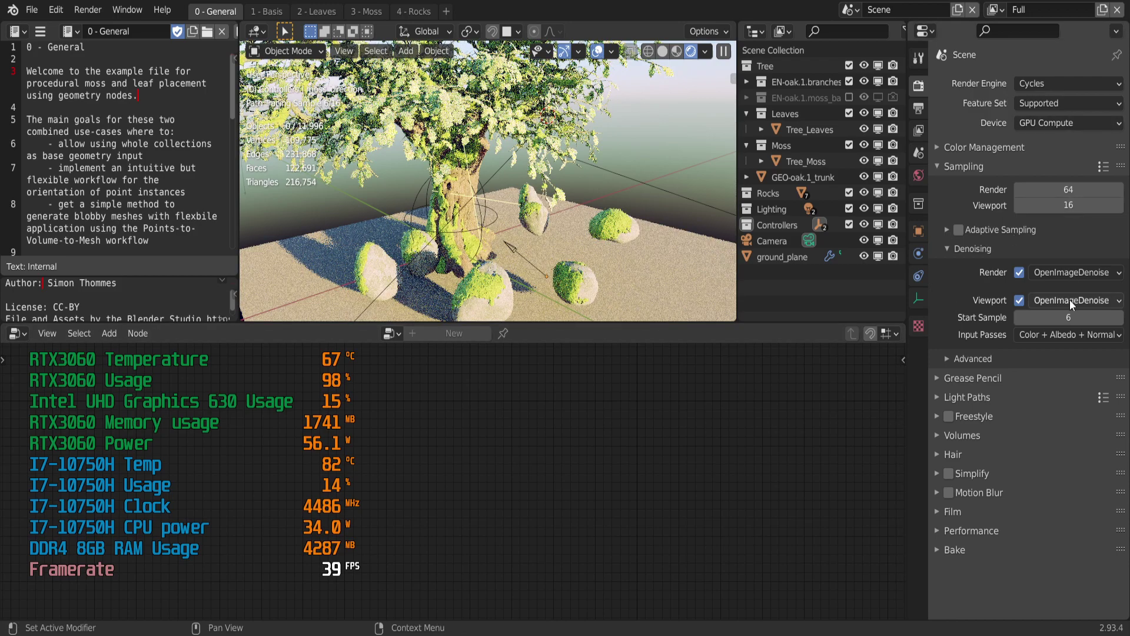
# Set the viewport denoiser to OptiX and orbit to show the ground plane and rocks.
pyautogui.click(1070, 299)
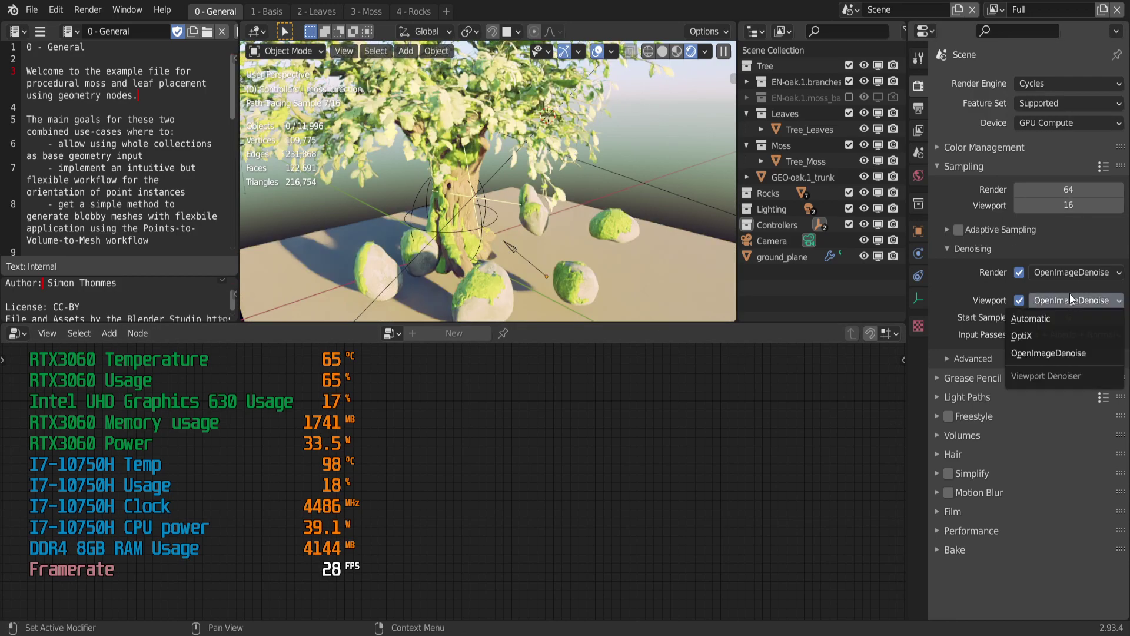
pyautogui.click(1042, 334)
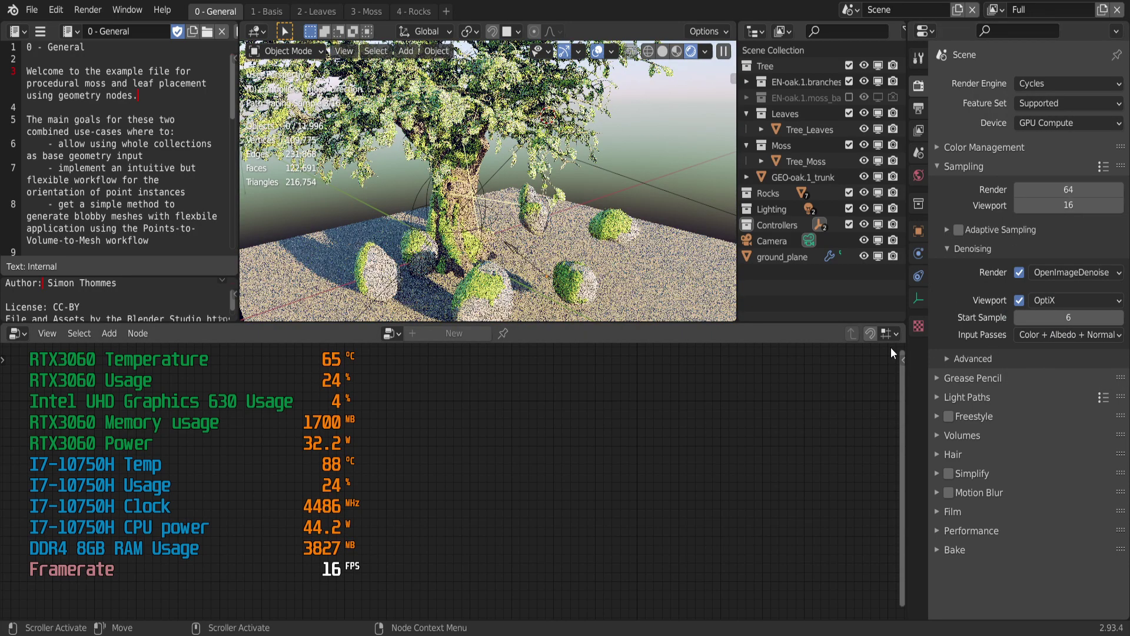
pyautogui.moveTo(442, 211); pyautogui.dragTo(477, 194, button='middle')
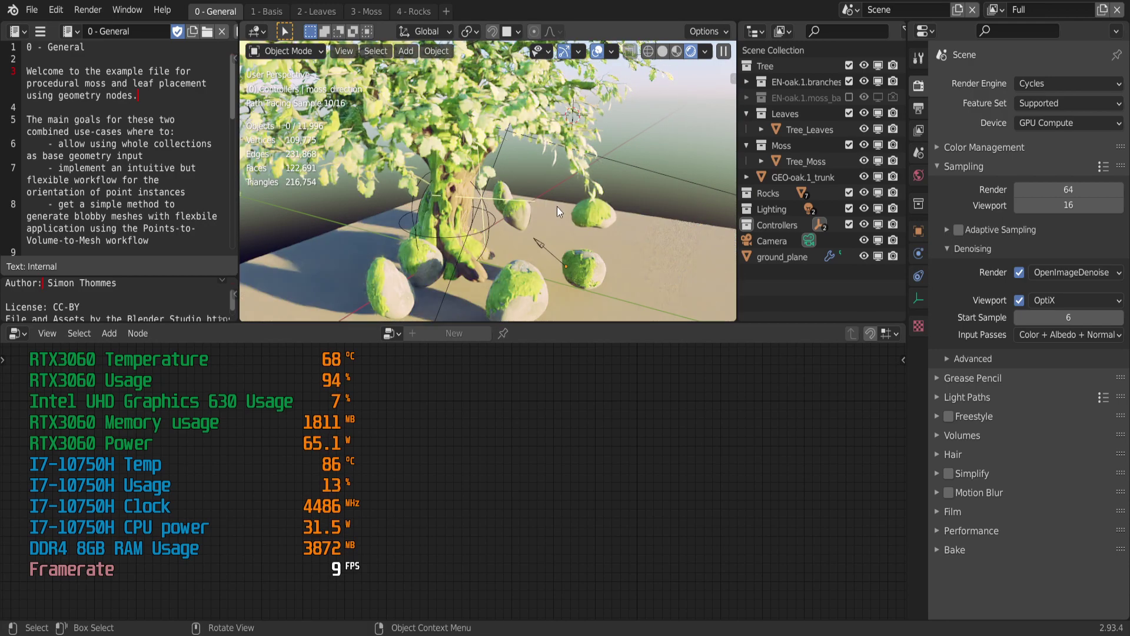
pyautogui.moveTo(558, 206); pyautogui.dragTo(495, 211, button='middle')
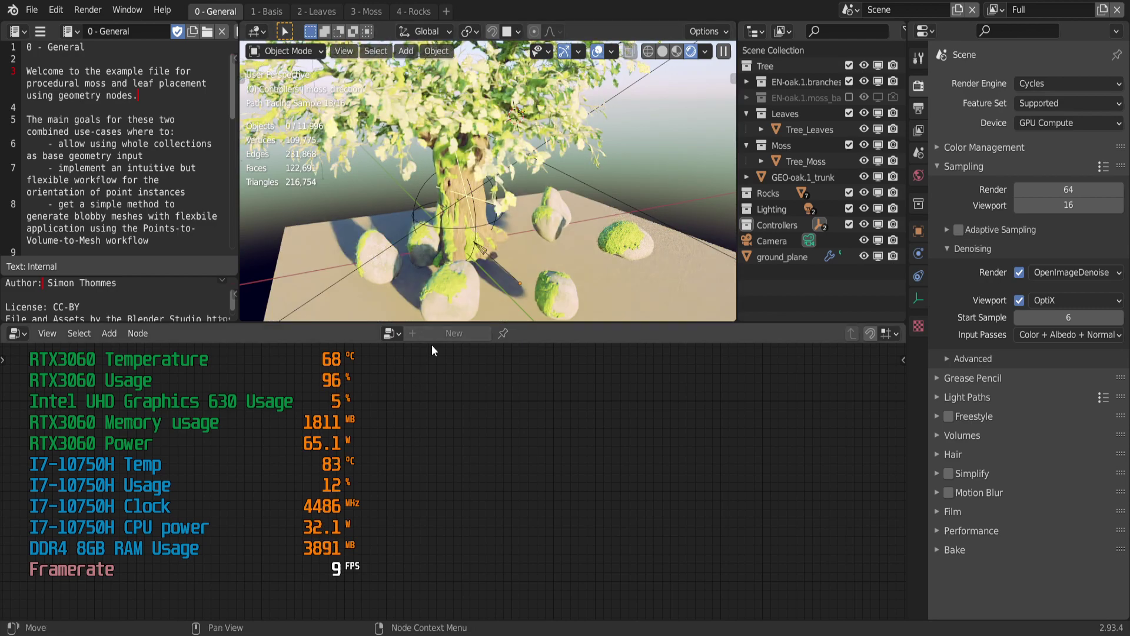
# Orbit closer and lower around the path-traced tree and rocks from new angles.
pyautogui.moveTo(521, 201); pyautogui.dragTo(463, 317, button='middle')
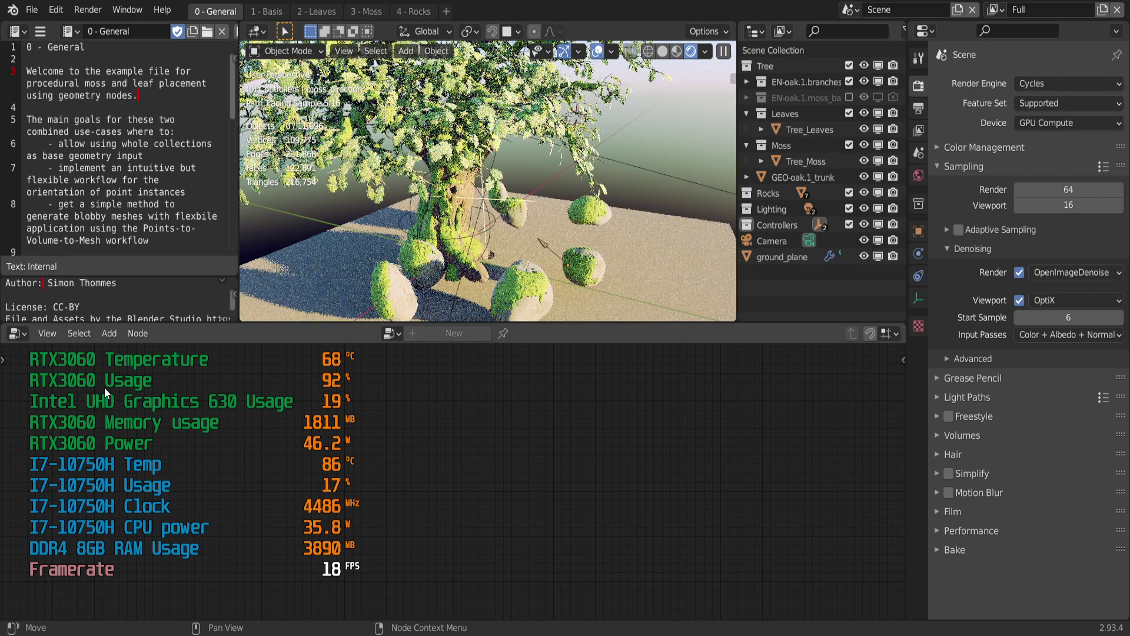
pyautogui.moveTo(431, 284)
pyautogui.mouseDown(button='middle')
pyautogui.moveTo(484, 234)
pyautogui.moveTo(437, 221)
pyautogui.moveTo(468, 232)
pyautogui.mouseUp(button='middle')
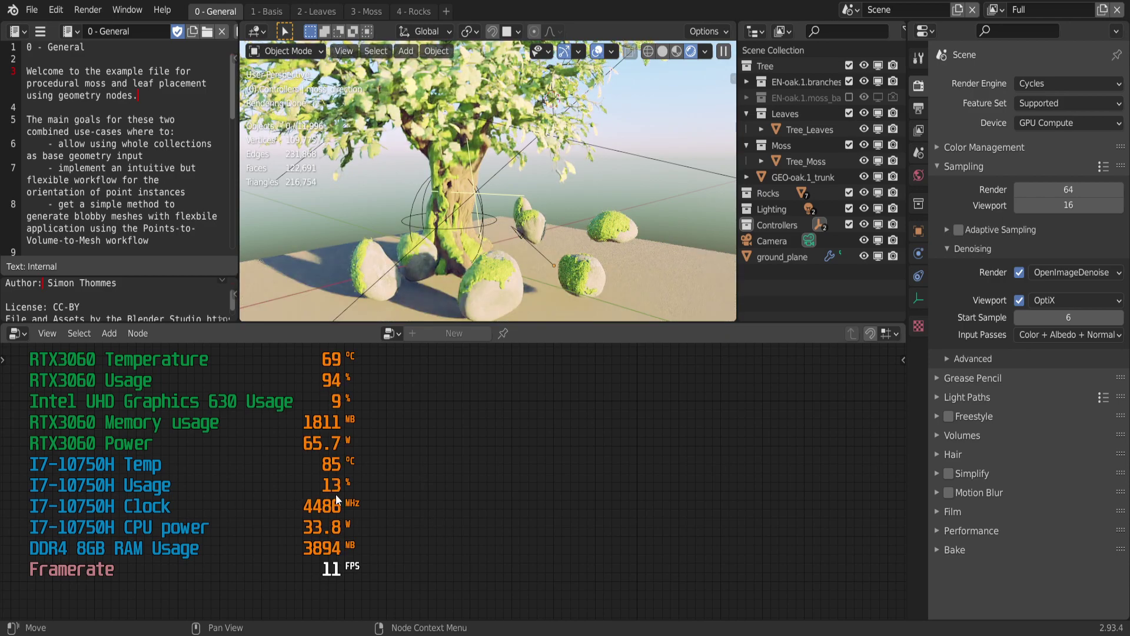
pyautogui.moveTo(466, 232)
pyautogui.mouseDown(button='middle')
pyautogui.moveTo(400, 227)
pyautogui.moveTo(475, 226)
pyautogui.mouseUp(button='middle')
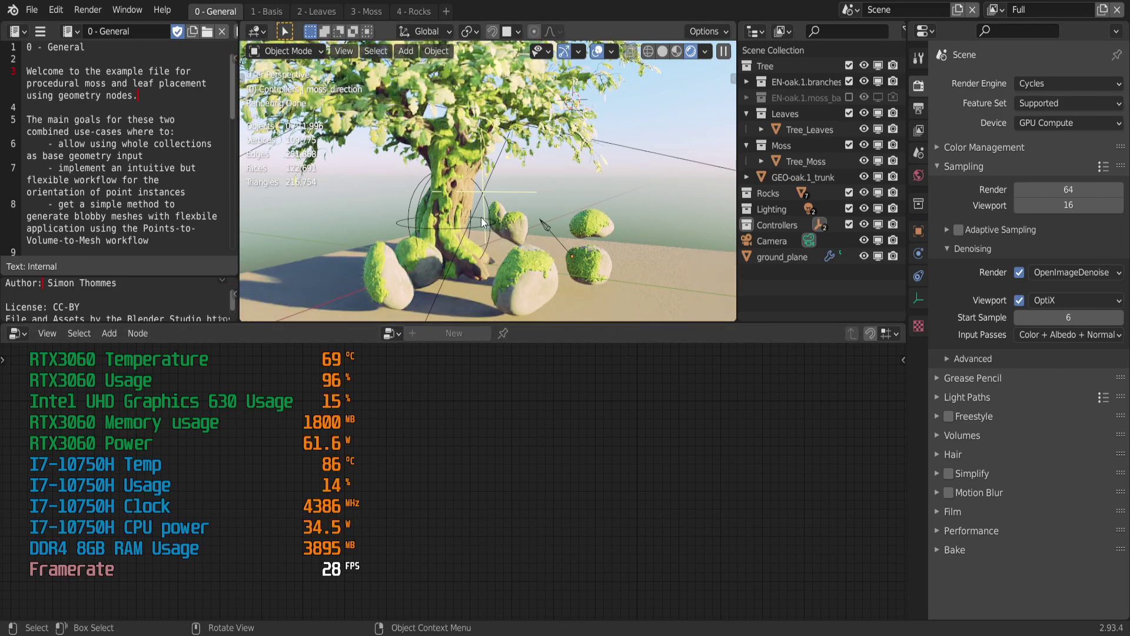
pyautogui.moveTo(480, 217); pyautogui.dragTo(454, 261, button='middle')
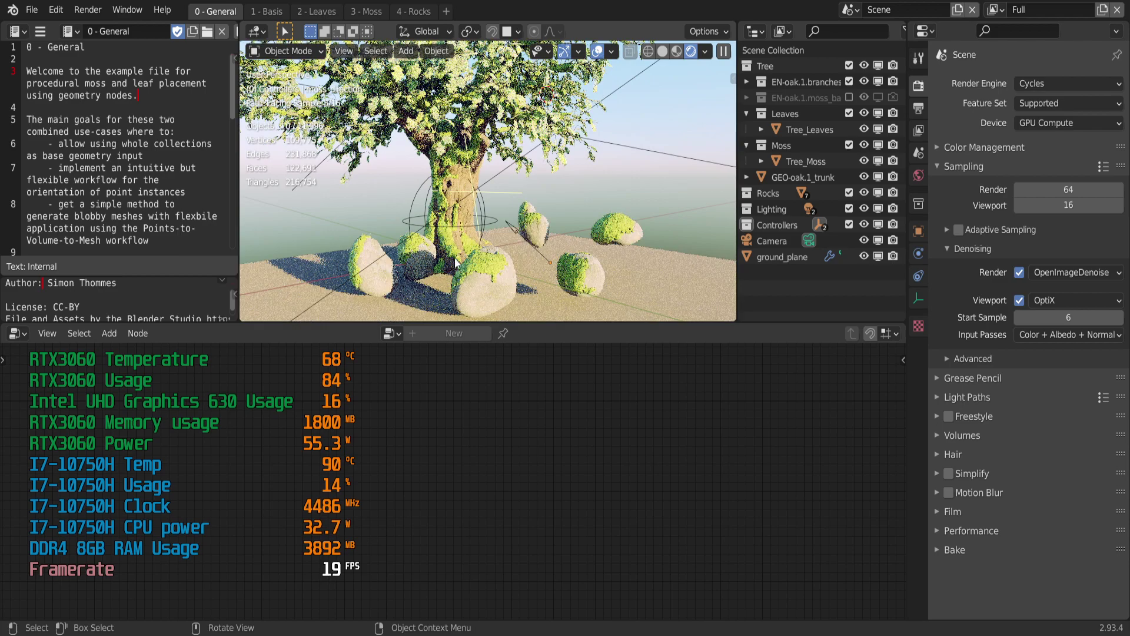
# Quit Blender without saving the tree demo and open hair_comb from the New folder.
pyautogui.hotkey('ctrl', 'q')
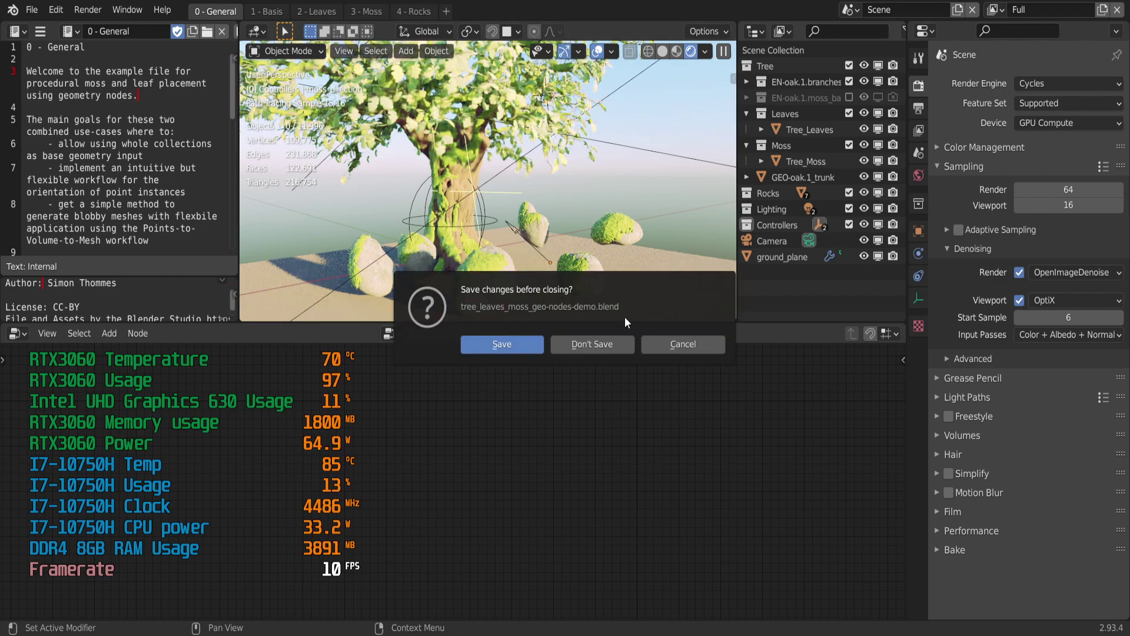
pyautogui.click(599, 347)
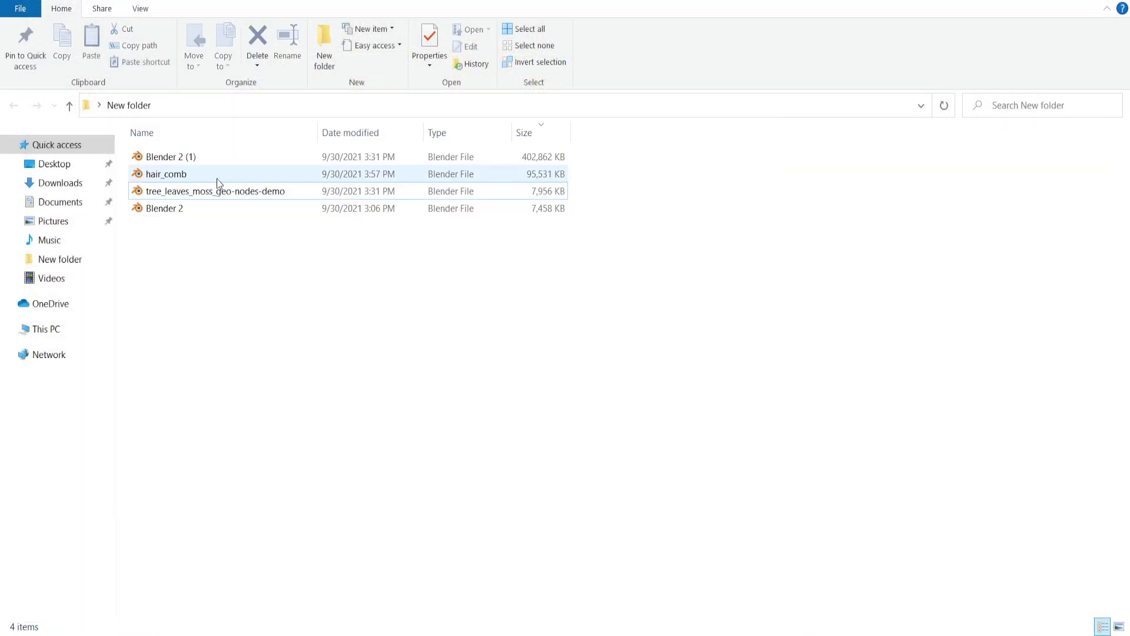
pyautogui.doubleClick(217, 180)
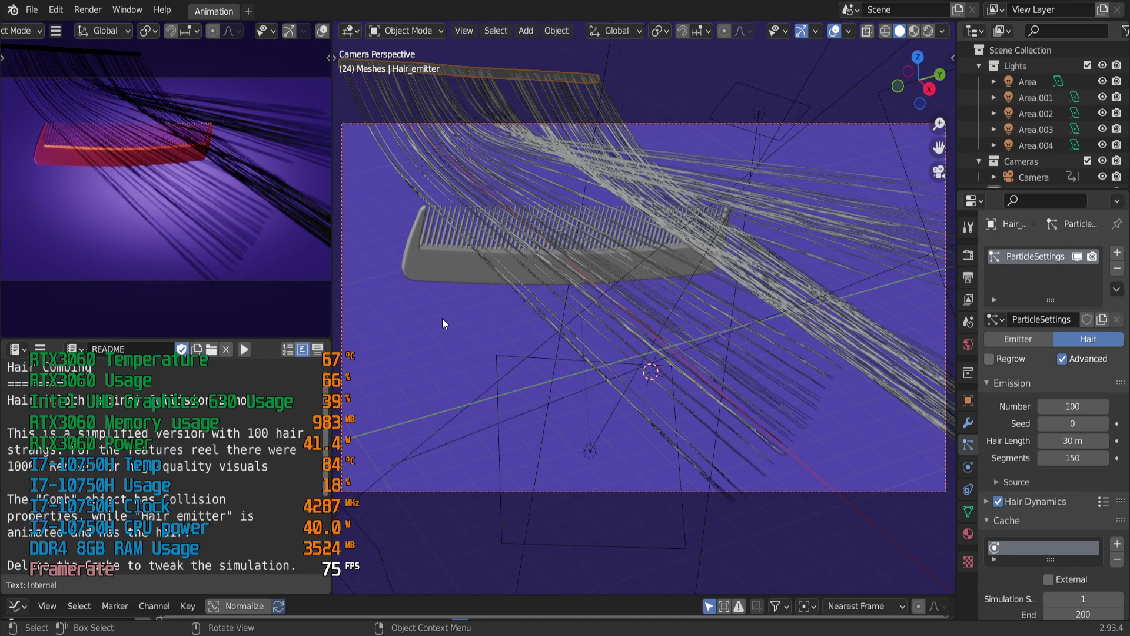
# Play the hair simulation while orbiting the comb and hair, then show Render Properties.
pyautogui.moveTo(443, 318); pyautogui.dragTo(537, 313, button='middle')
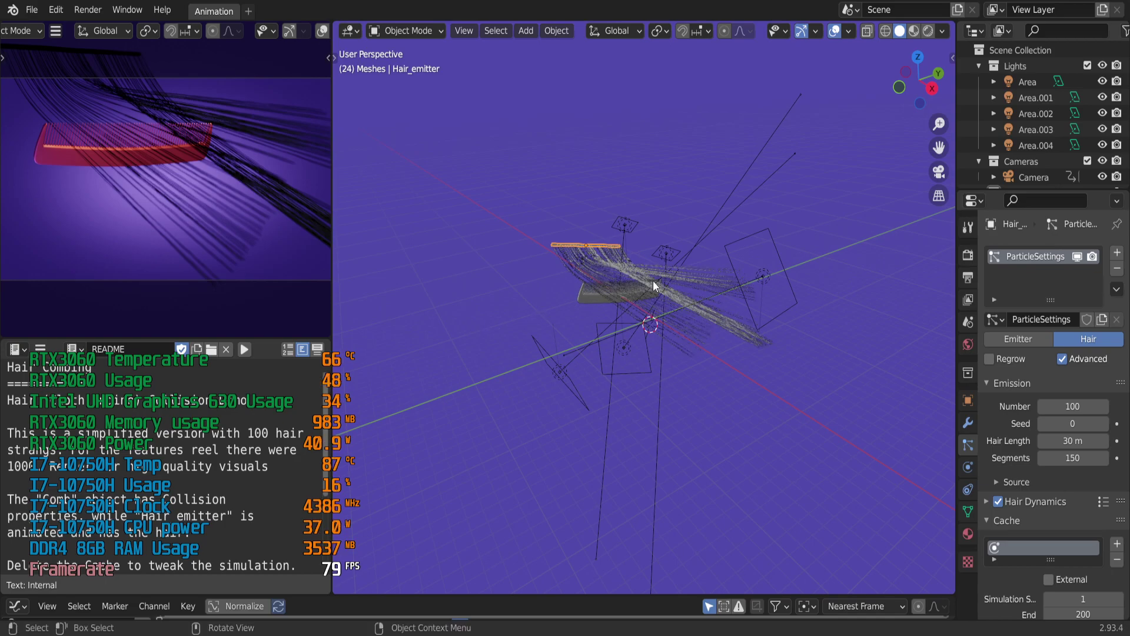
pyautogui.press('space')
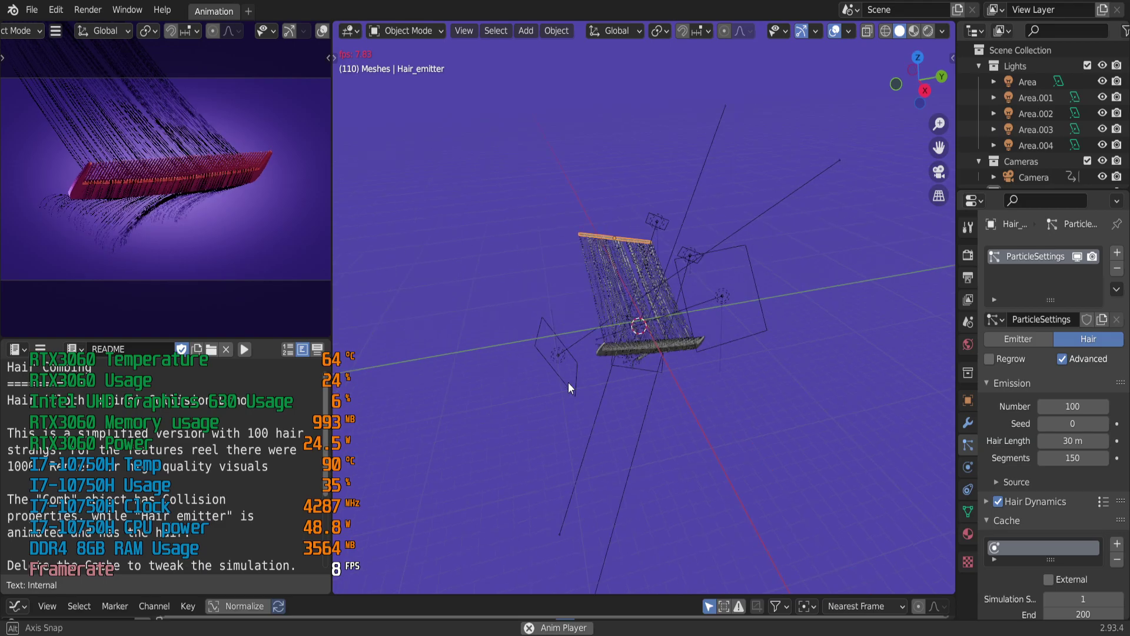
pyautogui.scroll(5, 647, 281)
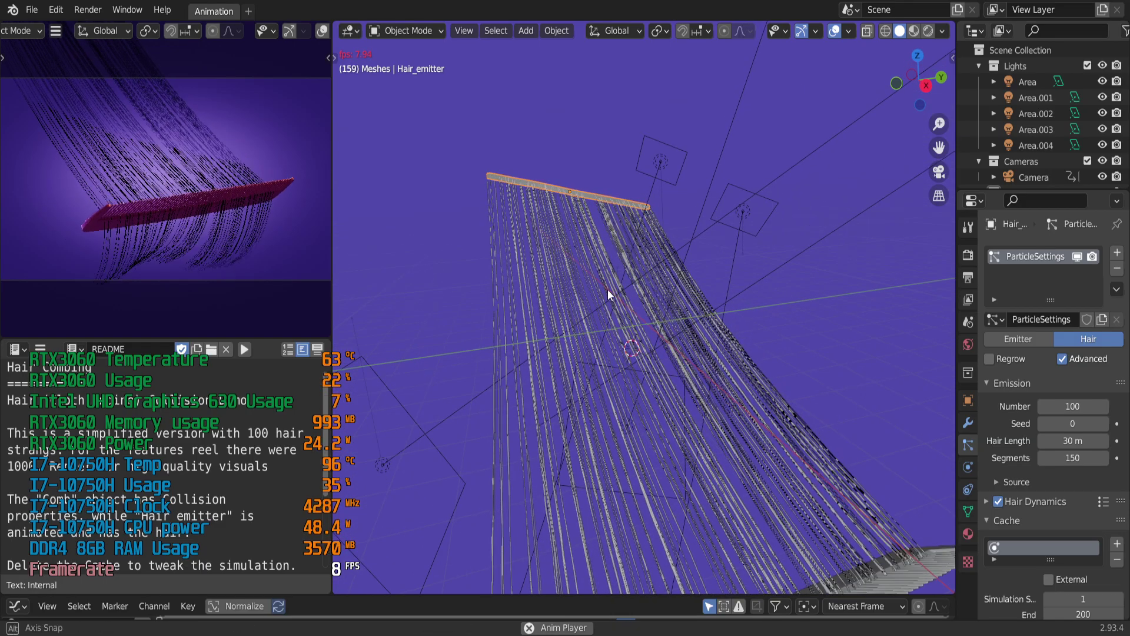
pyautogui.moveTo(607, 289); pyautogui.dragTo(593, 305, button='middle')
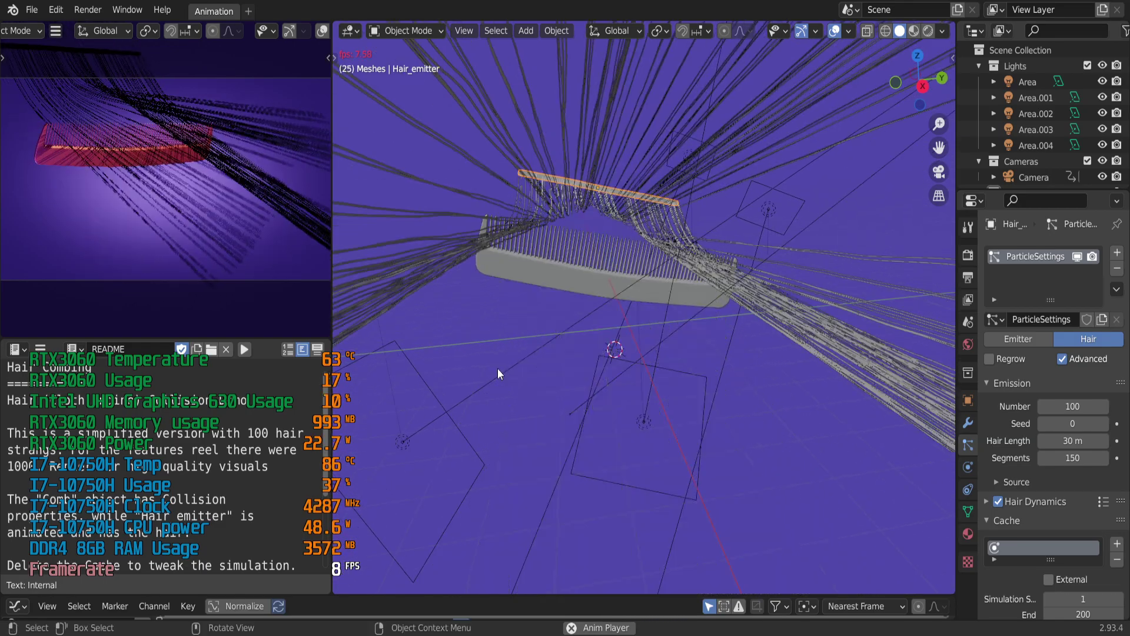
pyautogui.moveTo(497, 369); pyautogui.dragTo(539, 367, button='middle')
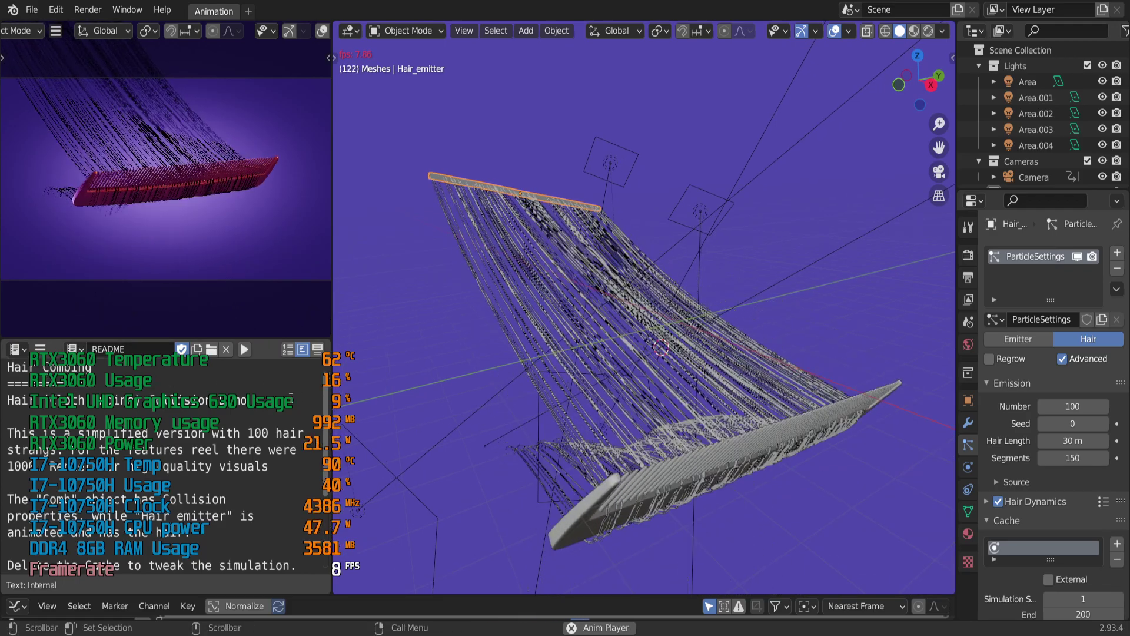
pyautogui.moveTo(521, 341)
pyautogui.mouseDown(button='middle')
pyautogui.moveTo(608, 347)
pyautogui.moveTo(582, 348)
pyautogui.mouseUp(button='middle')
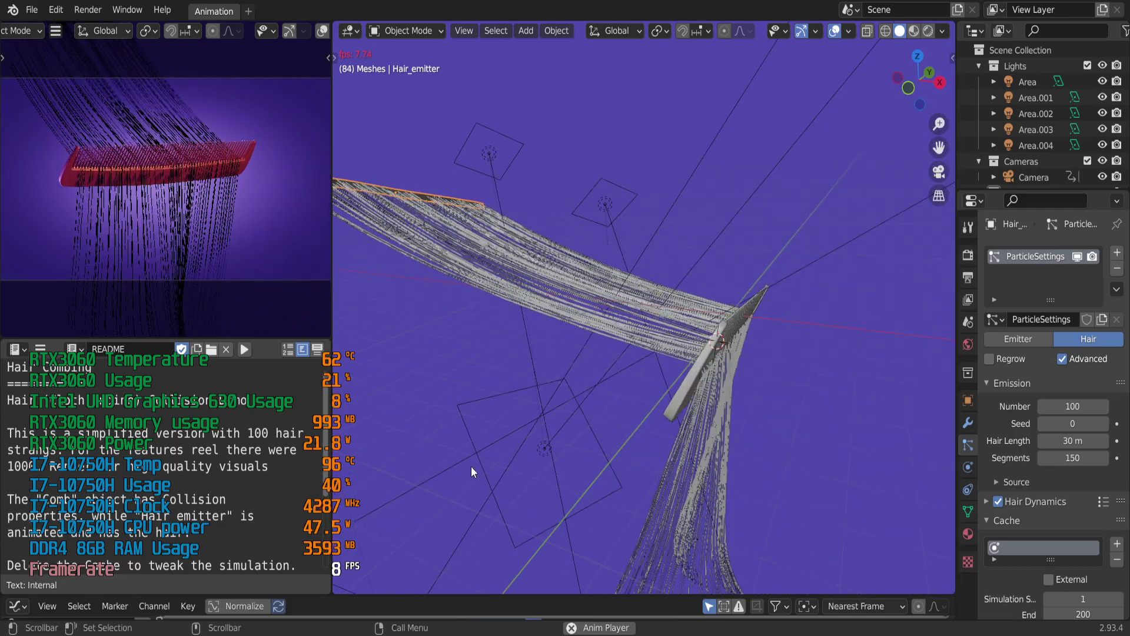
pyautogui.moveTo(599, 383); pyautogui.dragTo(622, 379, button='middle')
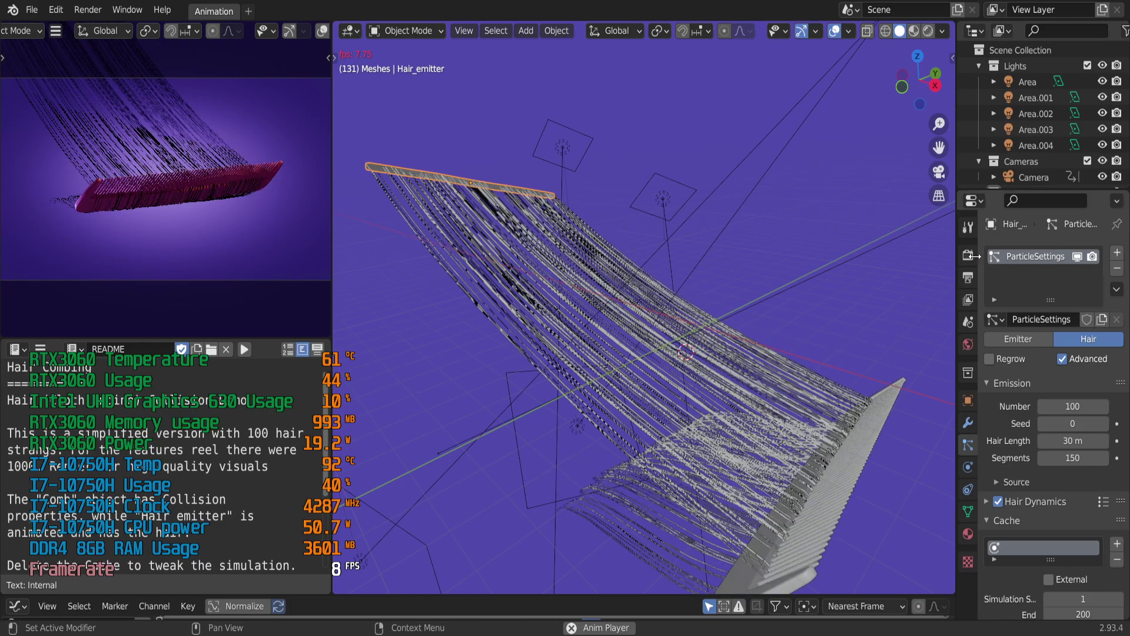
pyautogui.click(967, 255)
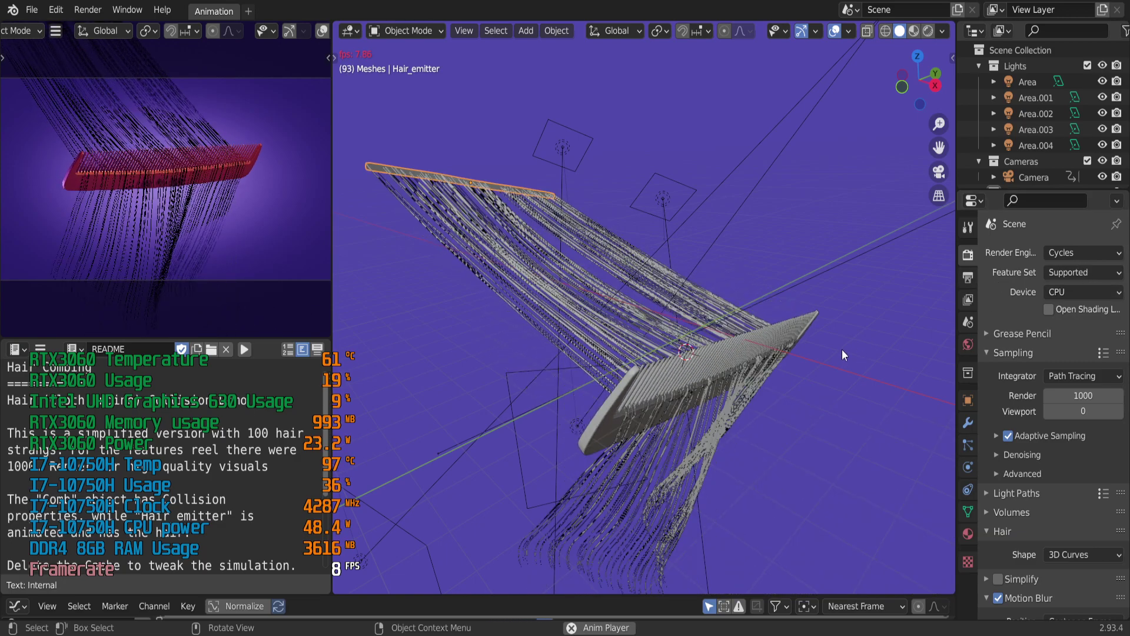
# Switch the Cycles render device from CPU to GPU Compute and replay the hair animation.
pyautogui.press('space')
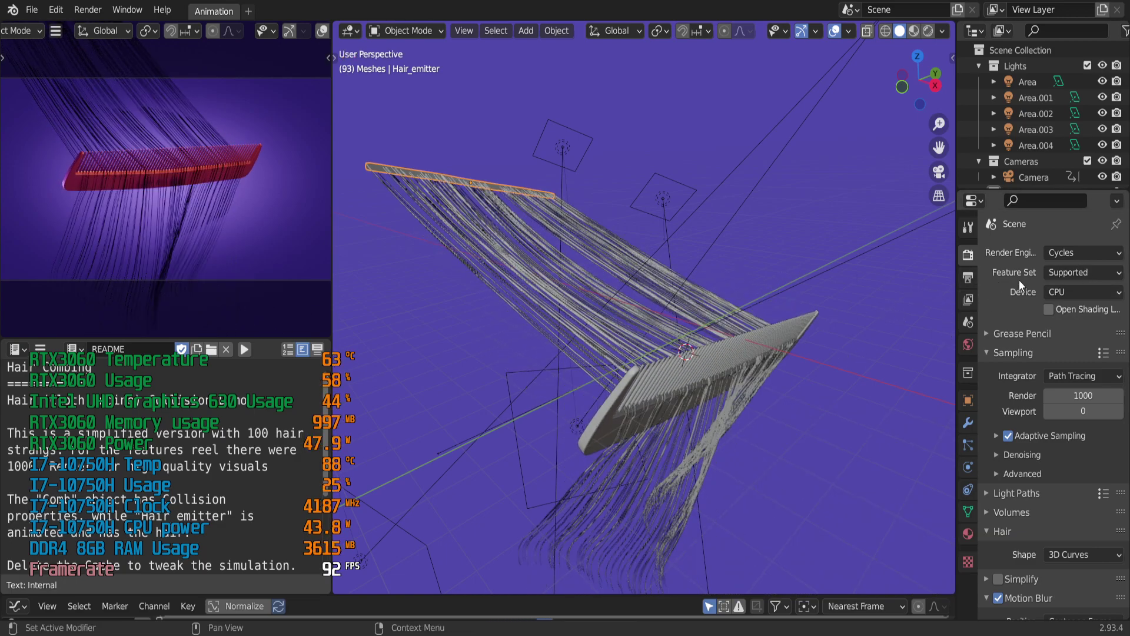
pyautogui.click(1069, 269)
pyautogui.click(1078, 288)
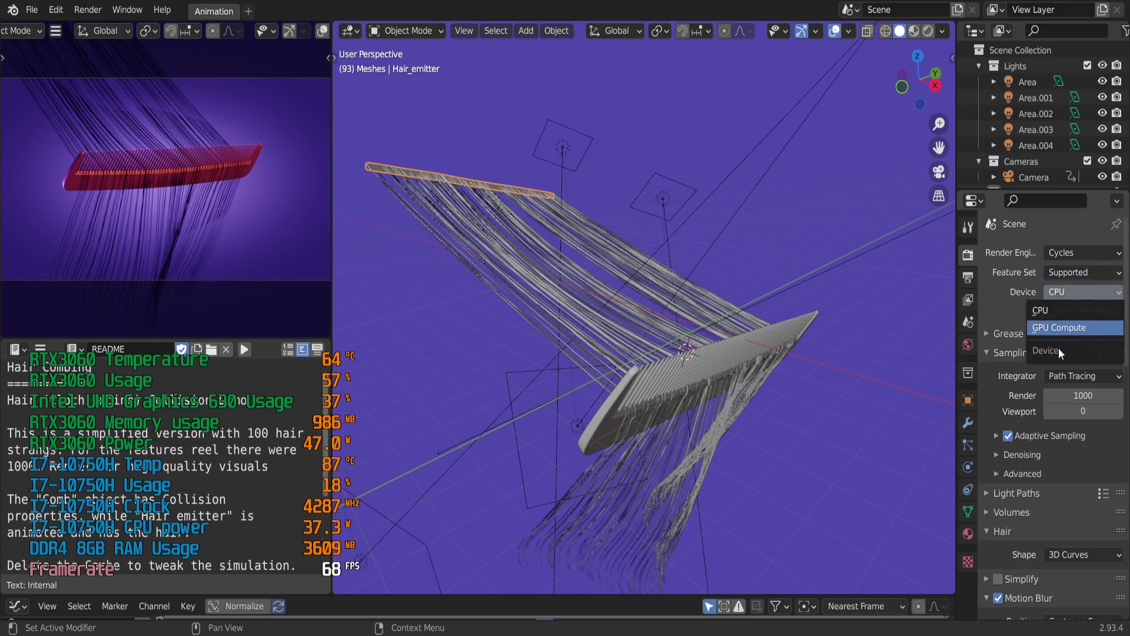
pyautogui.click(1055, 328)
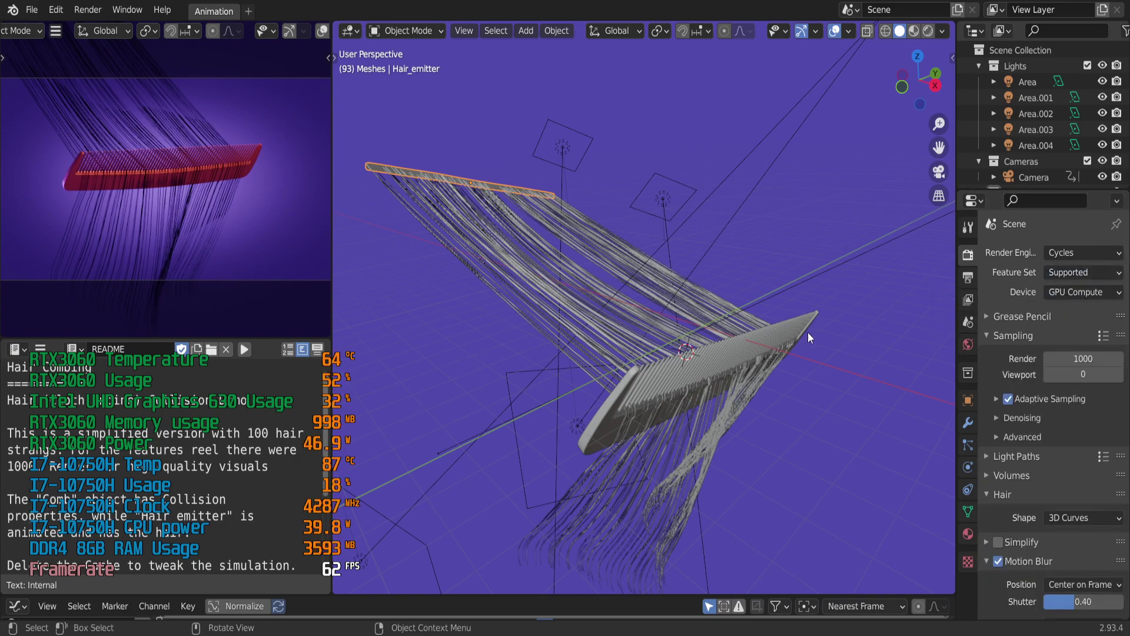
pyautogui.press('space')
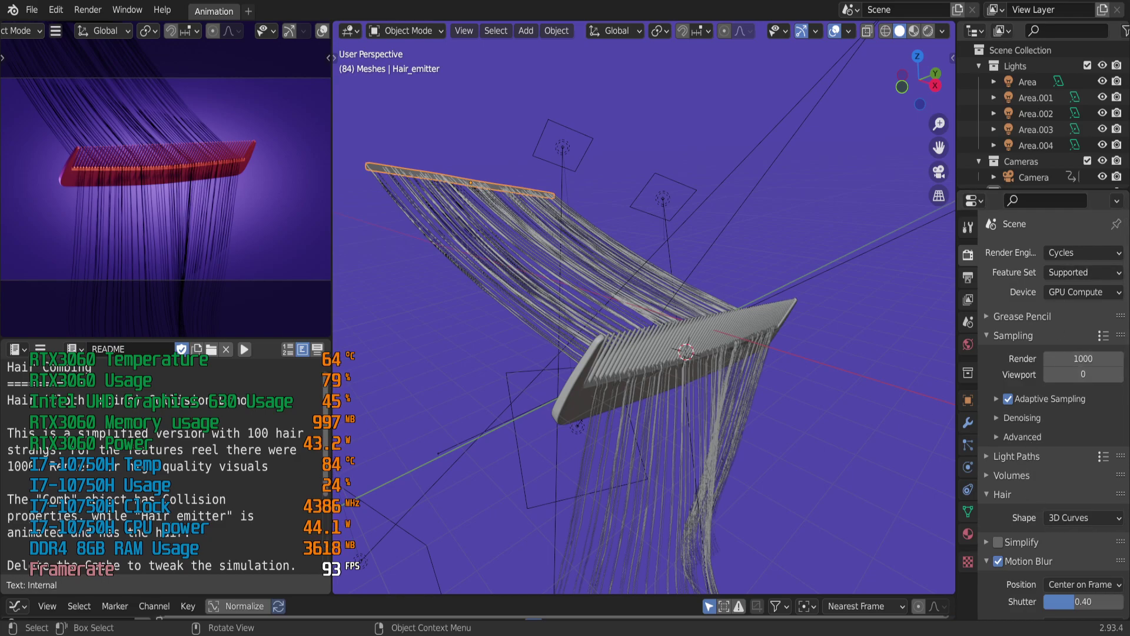
# Check which OptiX render devices are enabled in Preferences > System, then close Preferences.
pyautogui.click(55, 13)
pyautogui.click(98, 238)
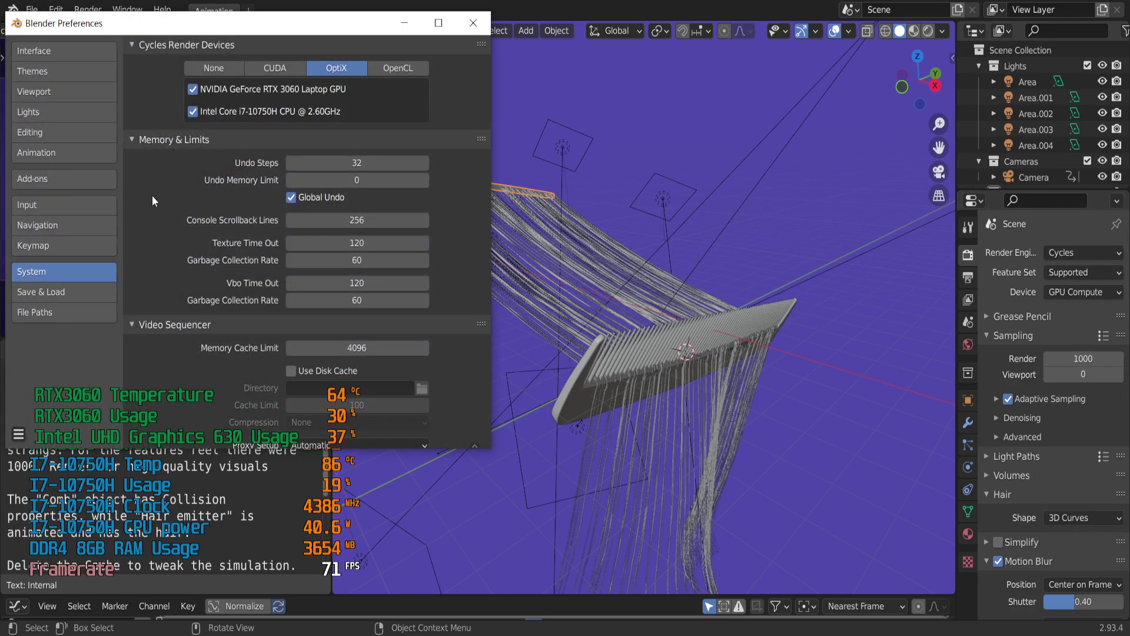
pyautogui.click(478, 21)
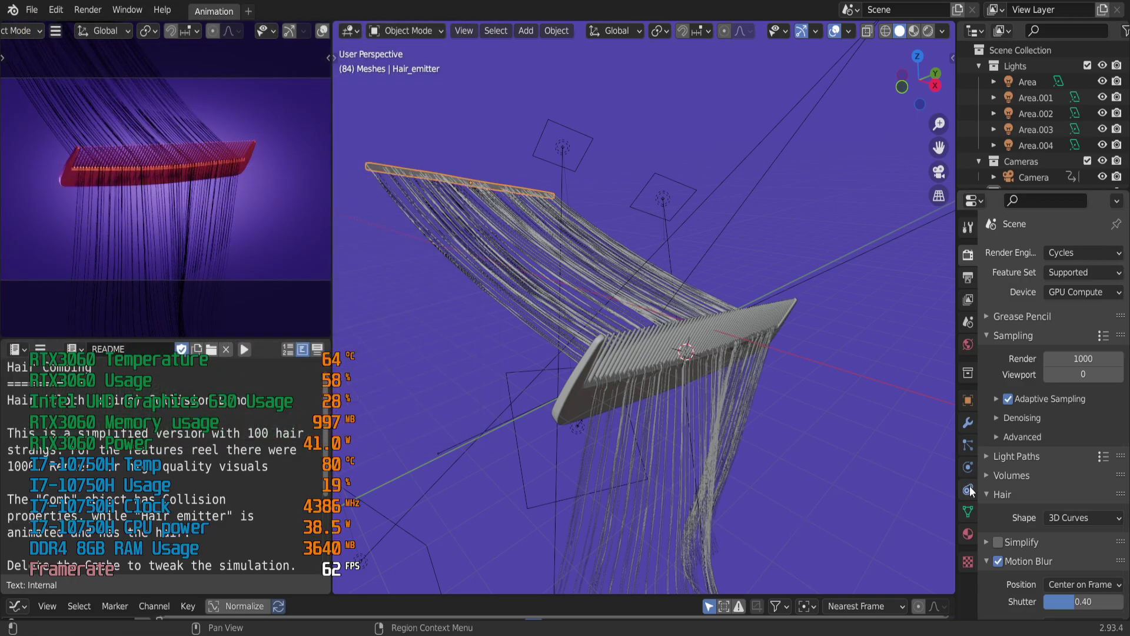
# Enable Viewport denoising under Sampling > Denoising with OptiX as denoiser, then orbit the comb.
pyautogui.click(1016, 418)
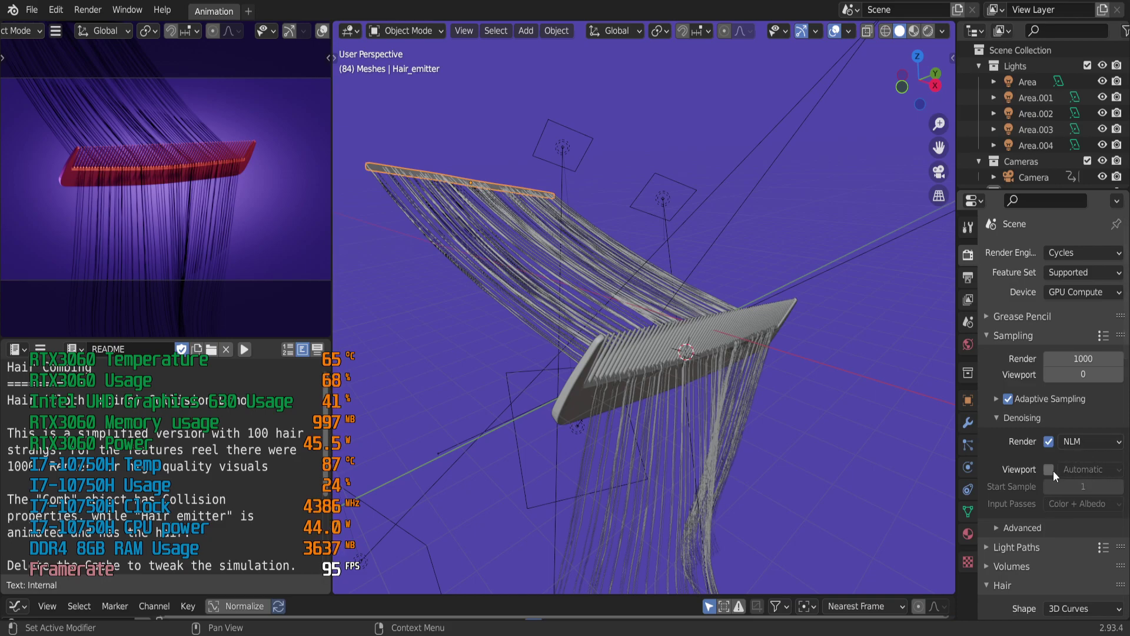
pyautogui.click(1047, 471)
pyautogui.click(1080, 475)
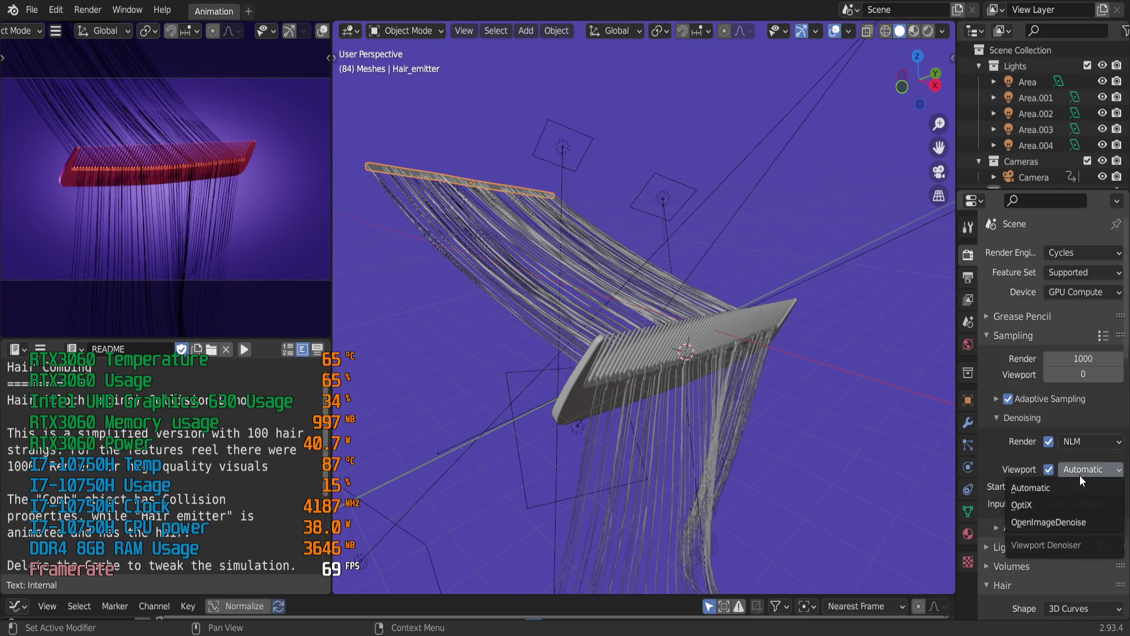
pyautogui.click(1048, 506)
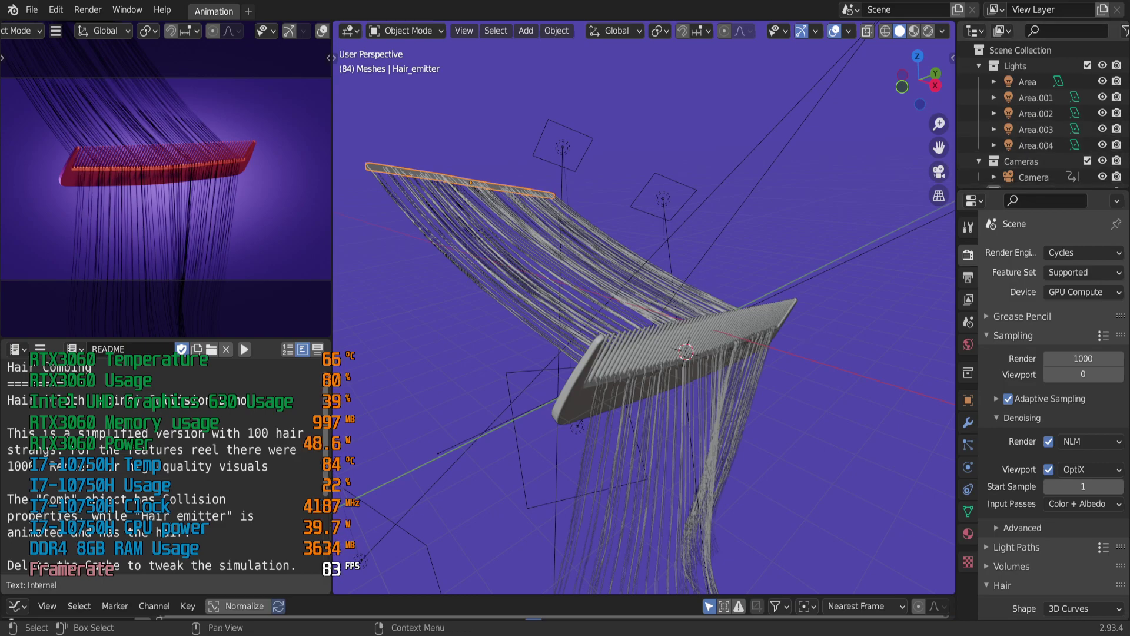
pyautogui.moveTo(775, 386); pyautogui.dragTo(928, 424, button='middle')
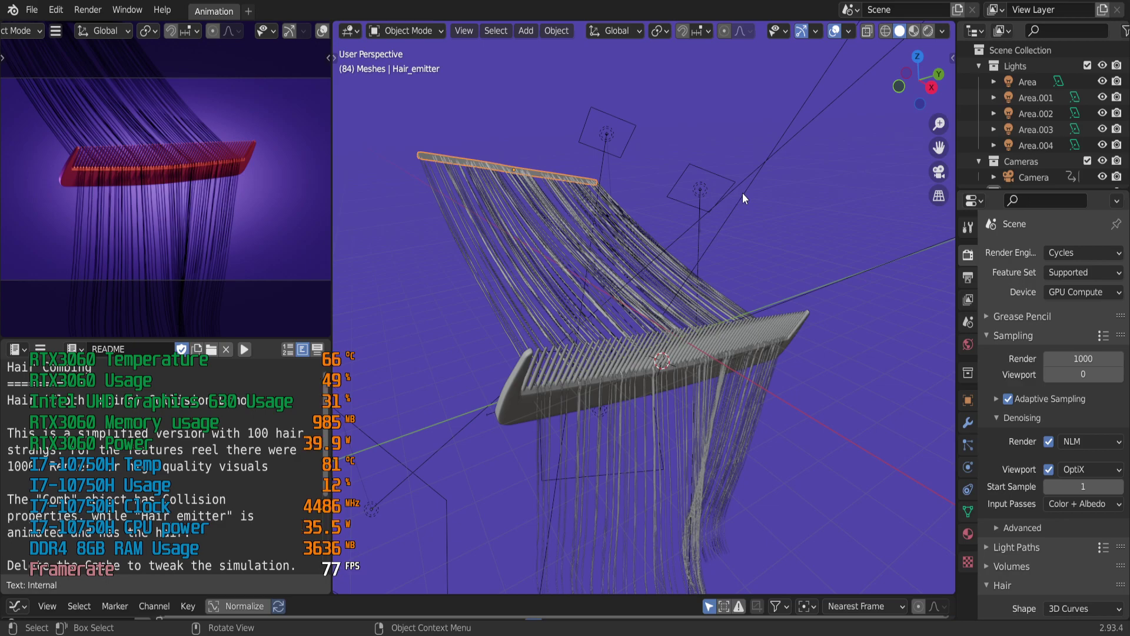
# View the hair comb in Material Preview, then Rendered shading, and open the Device list.
pyautogui.click(913, 31)
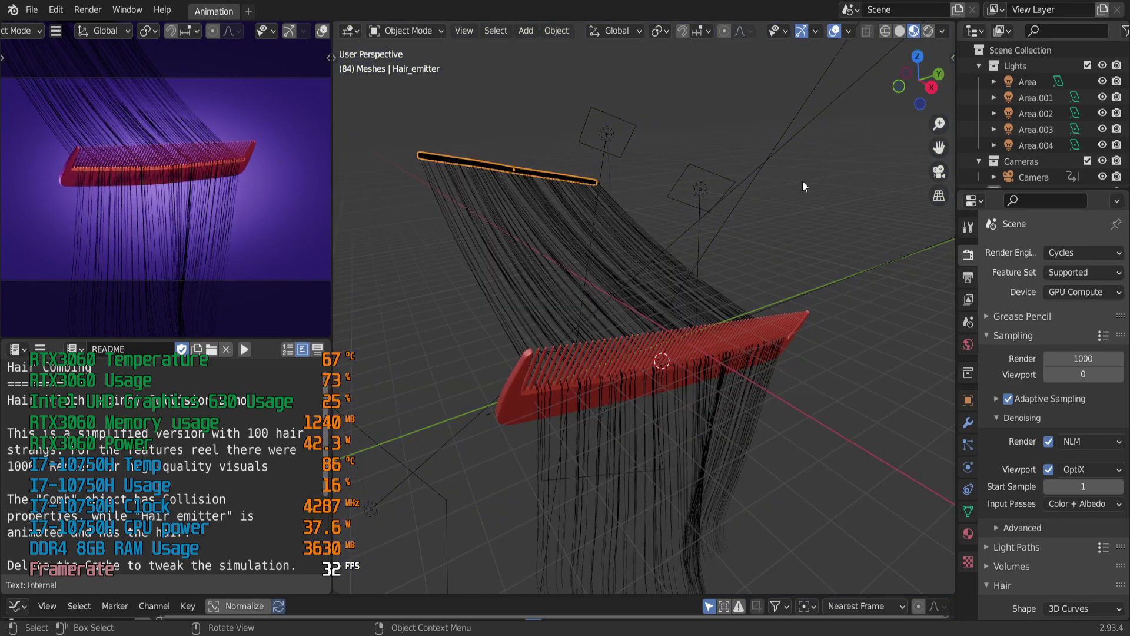
pyautogui.click(928, 33)
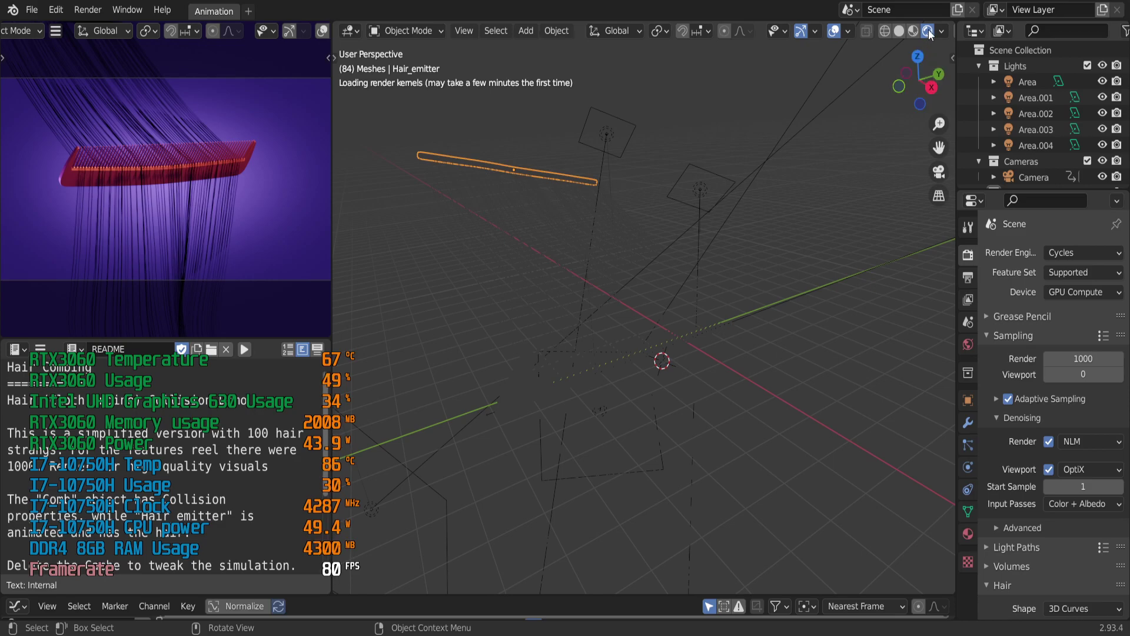
pyautogui.click(1087, 294)
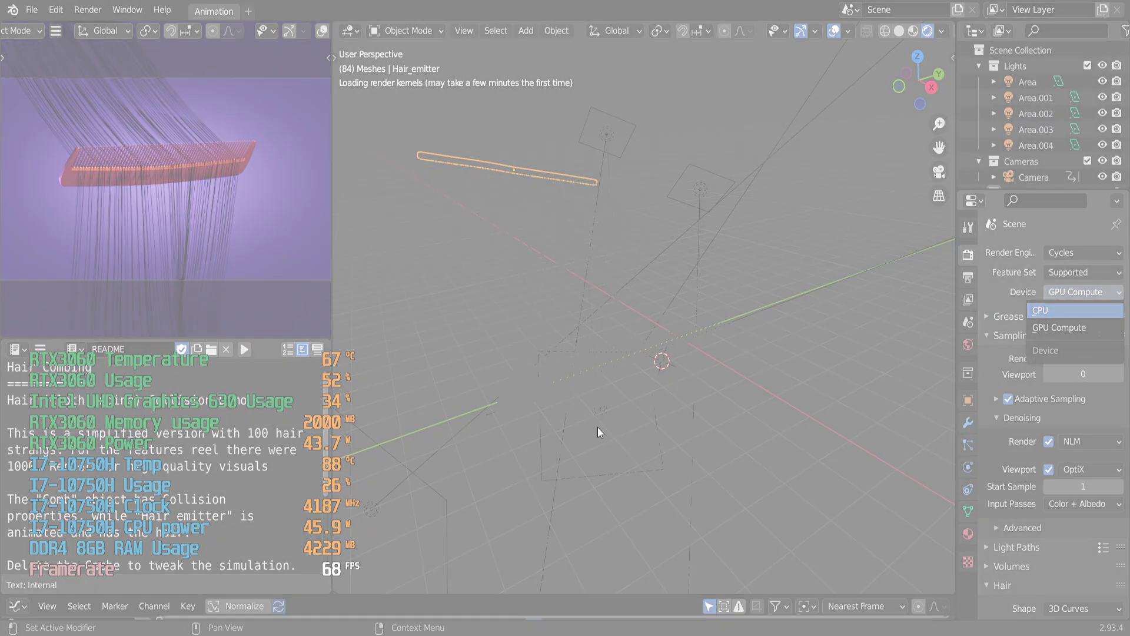
# End the frozen Blender process from Task Manager and reopen hair_comb from File Explorer.
pyautogui.hotkey('ctrl', 'shift', 'Escape')
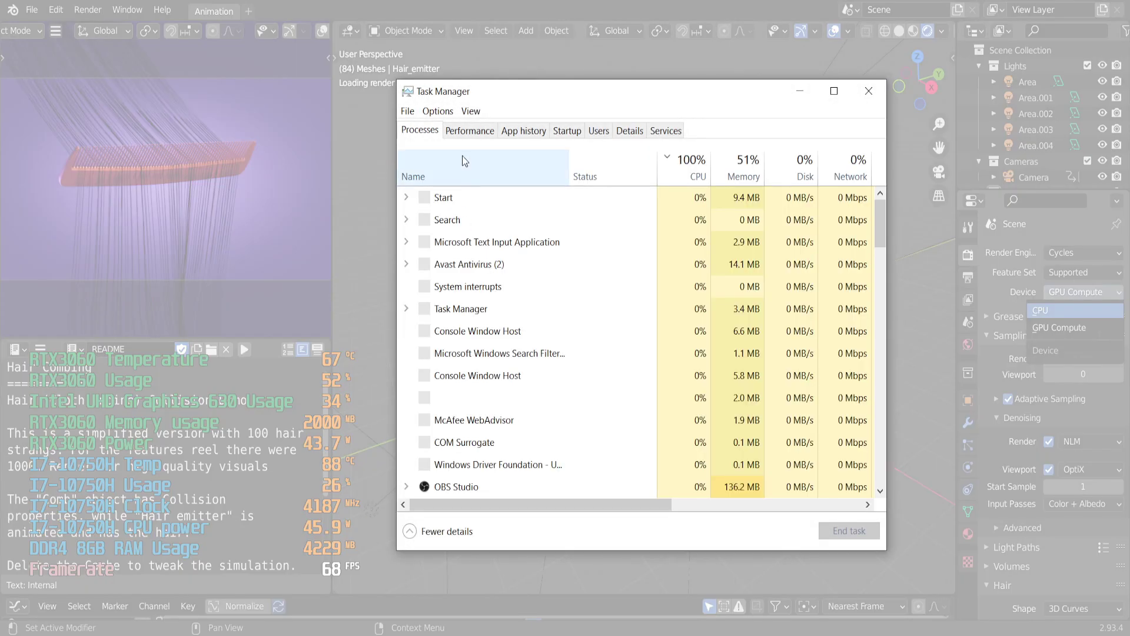
pyautogui.click(470, 130)
pyautogui.click(420, 130)
pyautogui.click(481, 195)
pyautogui.click(849, 531)
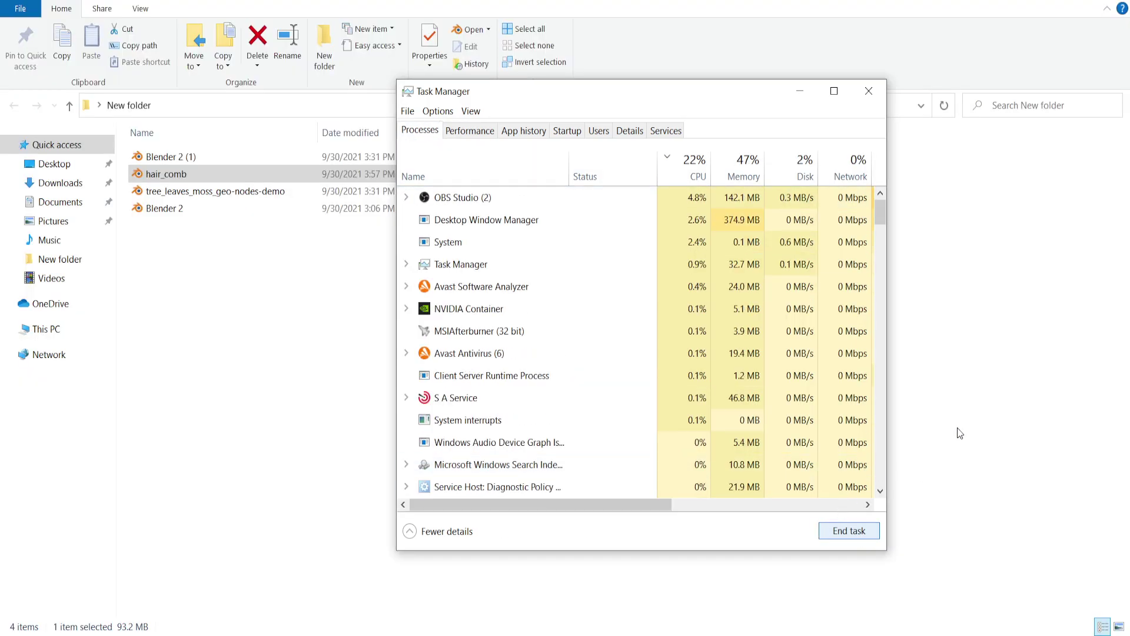
pyautogui.click(871, 92)
pyautogui.click(468, 347)
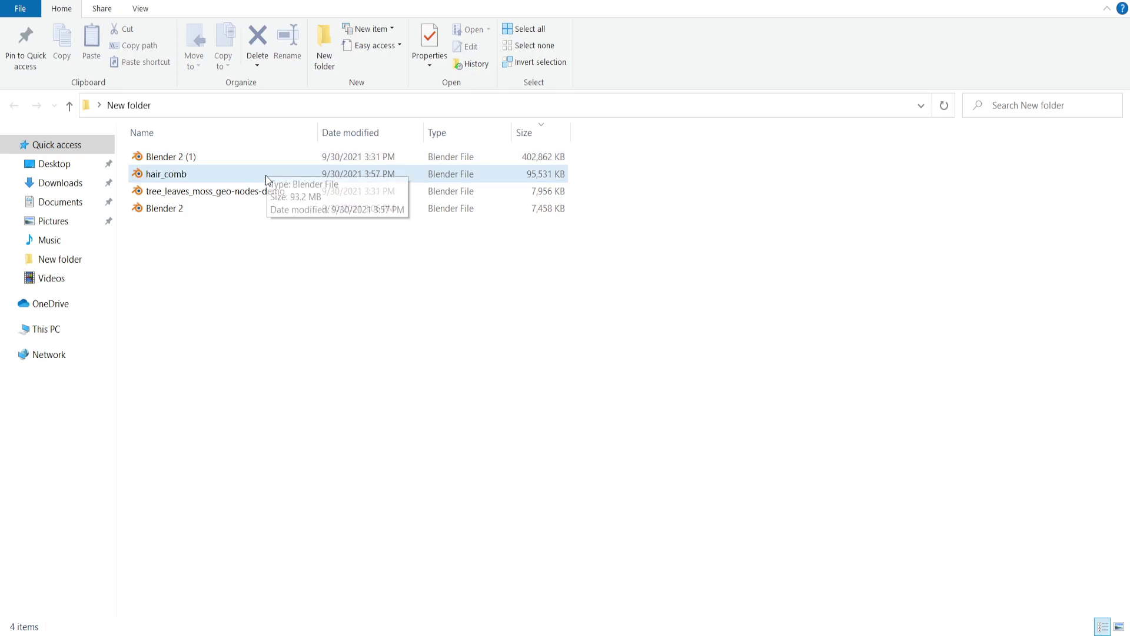
pyautogui.doubleClick(274, 176)
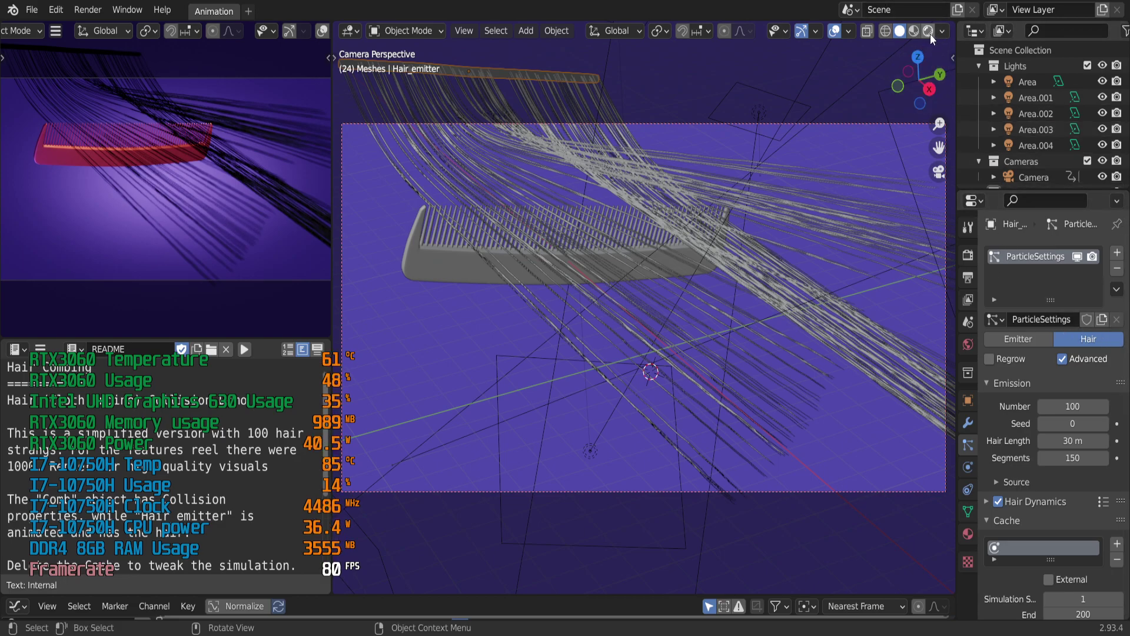
# Show Rendered shading with 0 viewport samples and OptiX viewport denoising enabled.
pyautogui.click(930, 33)
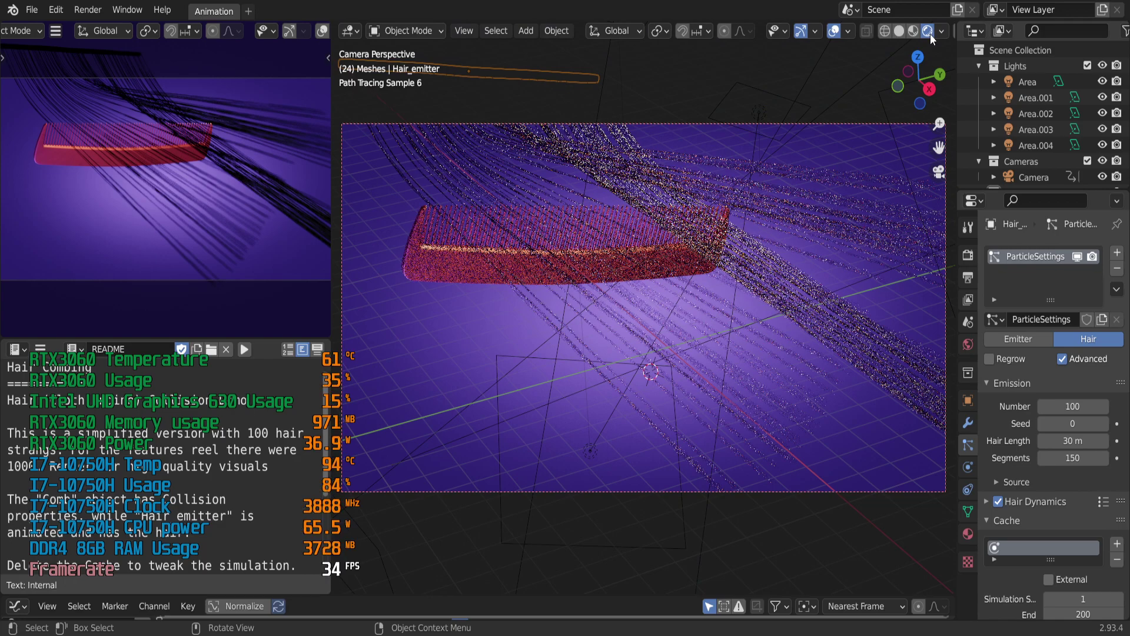
pyautogui.click(967, 255)
pyautogui.write('0')
pyautogui.press('Return')
pyautogui.click(1006, 448)
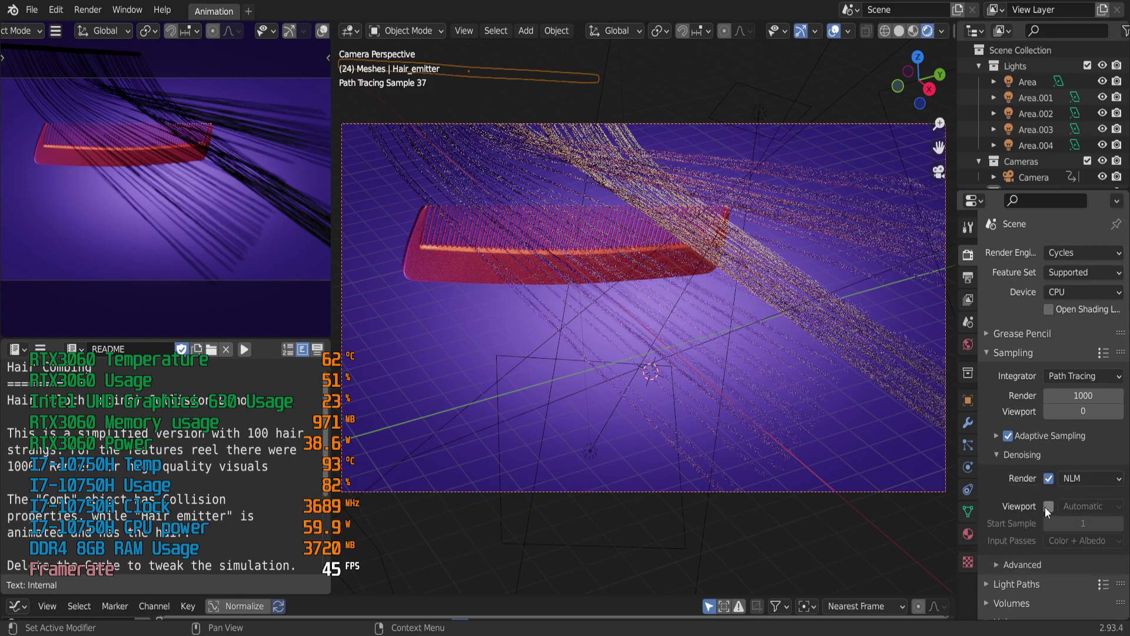
pyautogui.click(1047, 505)
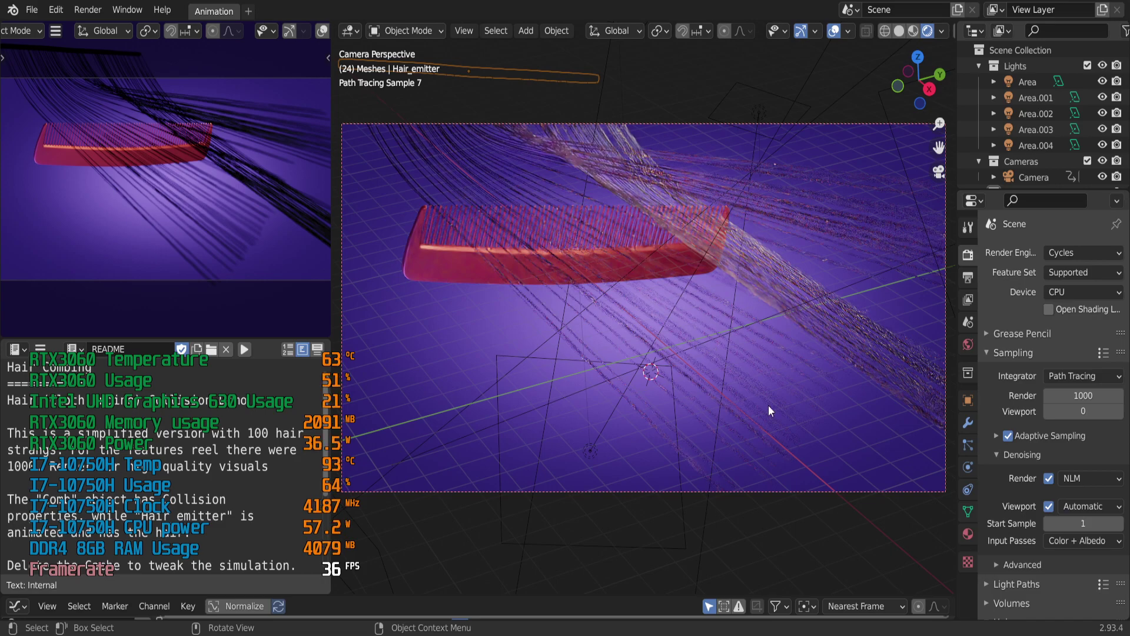
pyautogui.click(1079, 508)
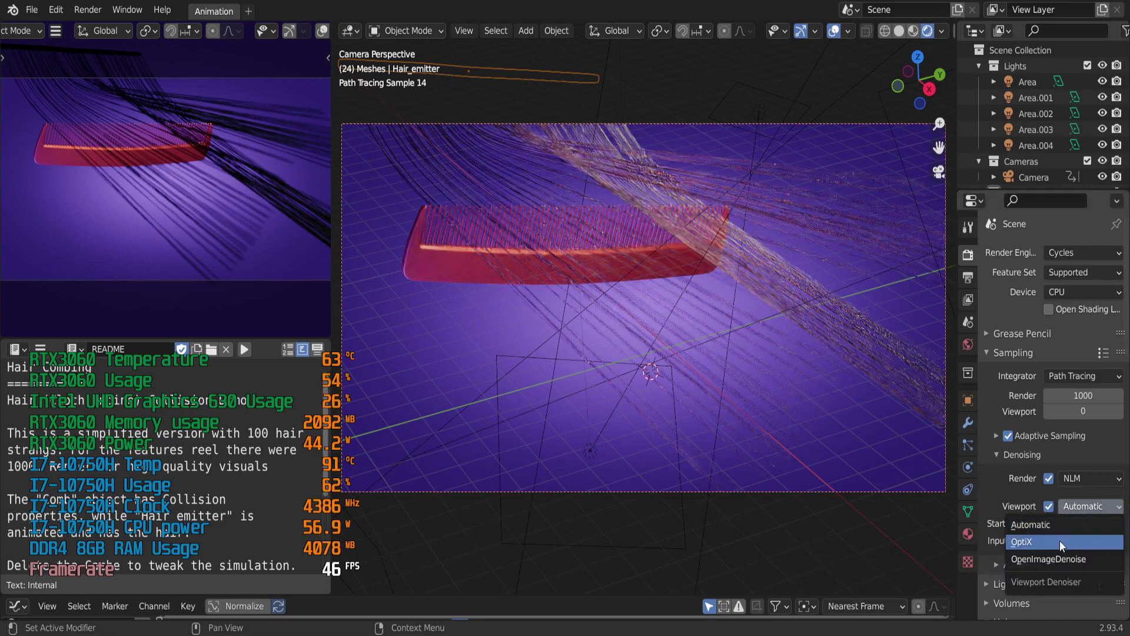
pyautogui.click(1059, 541)
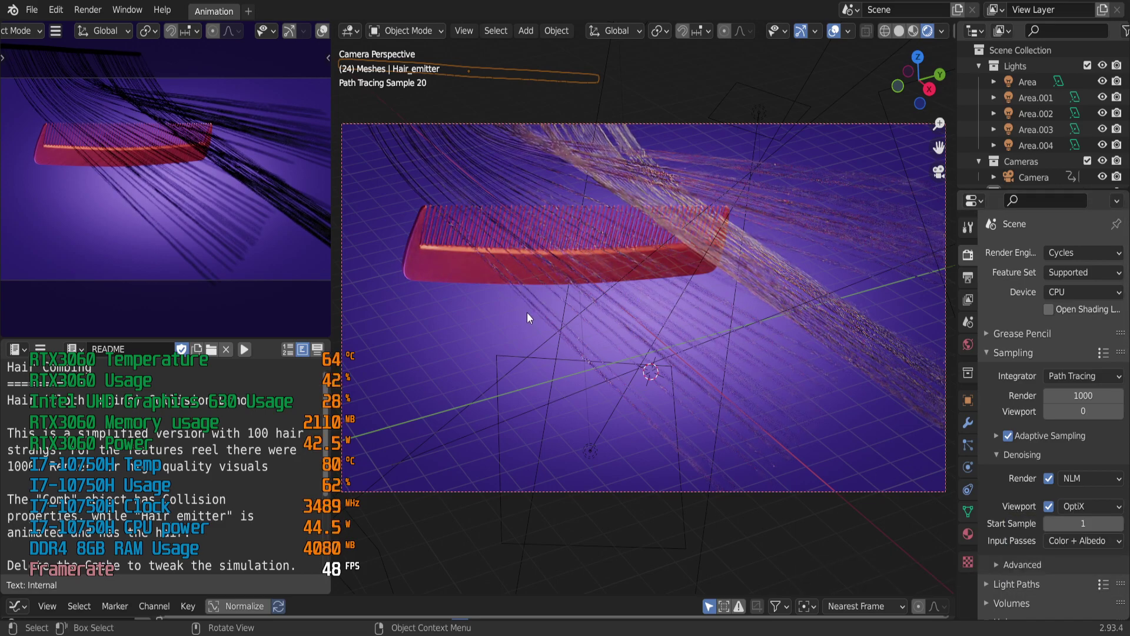
# Play the hair animation while orbiting the comb, then quit Blender.
pyautogui.moveTo(527, 312); pyautogui.dragTo(561, 312, button='middle')
pyautogui.press('space')
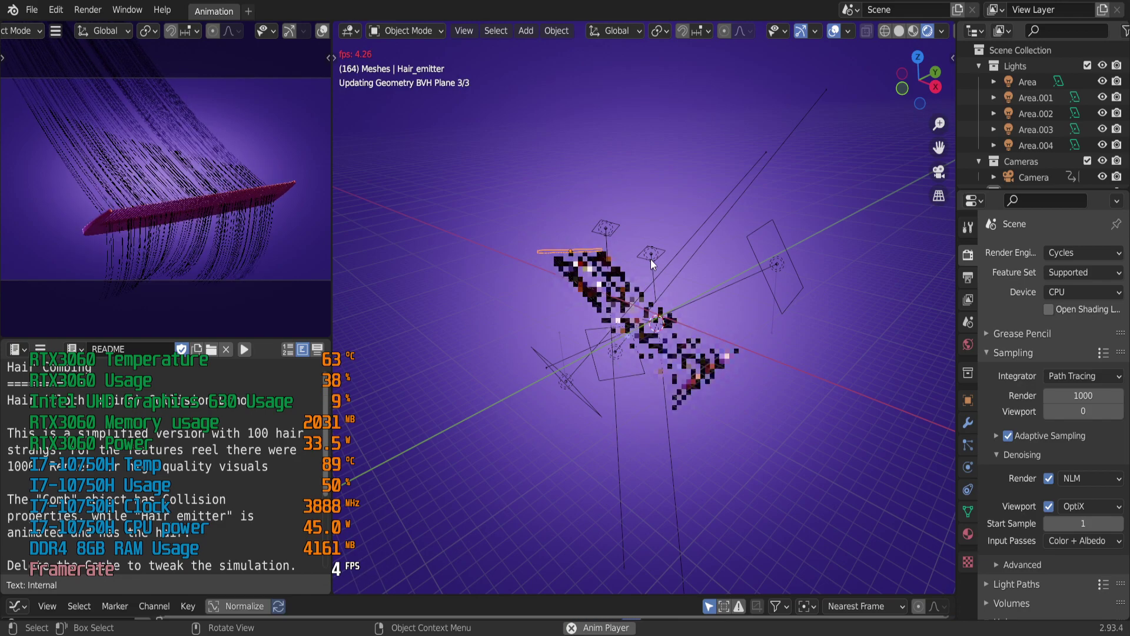
pyautogui.scroll(3, 651, 259)
pyautogui.scroll(2, 653, 263)
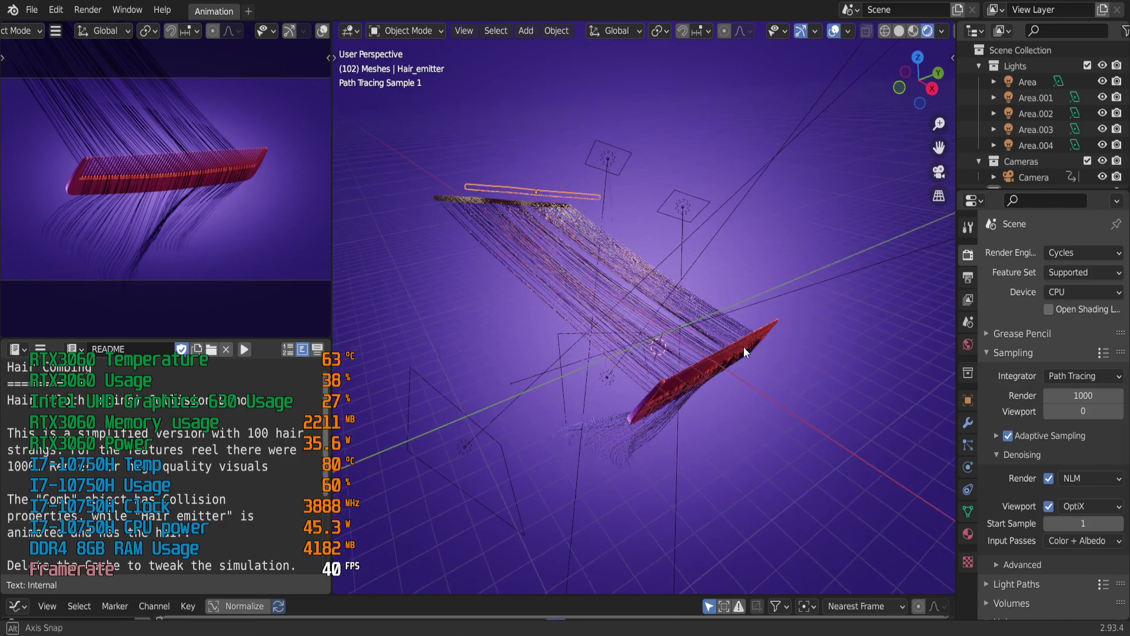
pyautogui.moveTo(776, 342); pyautogui.dragTo(716, 325, button='middle')
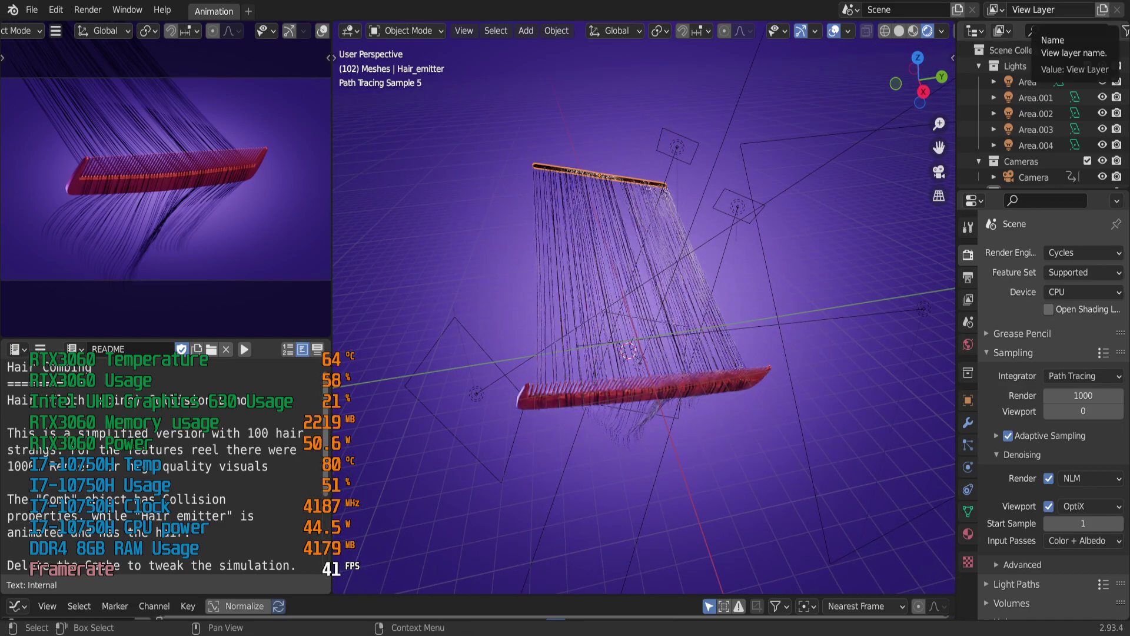
pyautogui.hotkey('ctrl', 'q')
# Discard unsaved changes and open the Blender 2 (1) file from File Explorer.
pyautogui.click(588, 350)
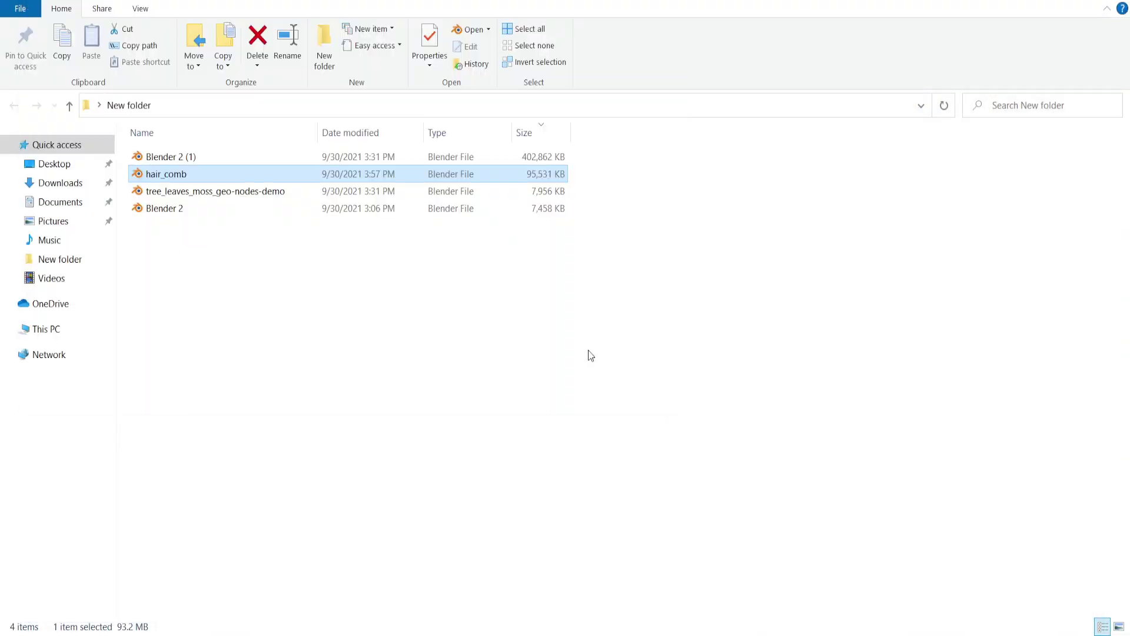
pyautogui.click(591, 353)
pyautogui.click(157, 163)
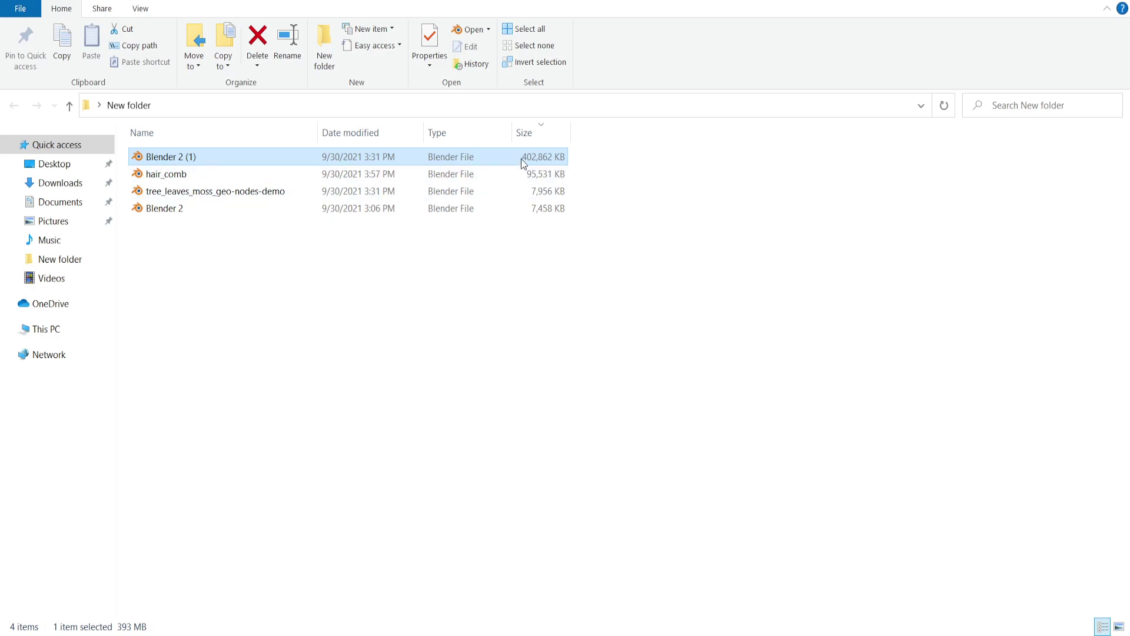
pyautogui.moveTo(354, 232); pyautogui.dragTo(207, 226)
pyautogui.doubleClick(226, 164)
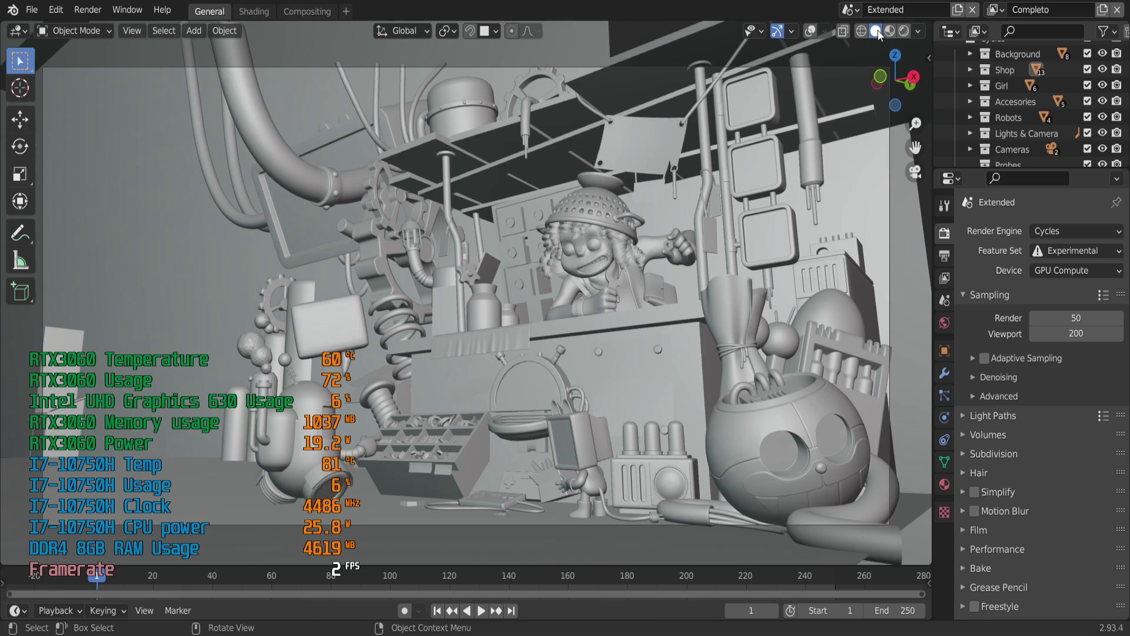
pyautogui.scroll(-2, 419, 408)
pyautogui.scroll(-3, 419, 408)
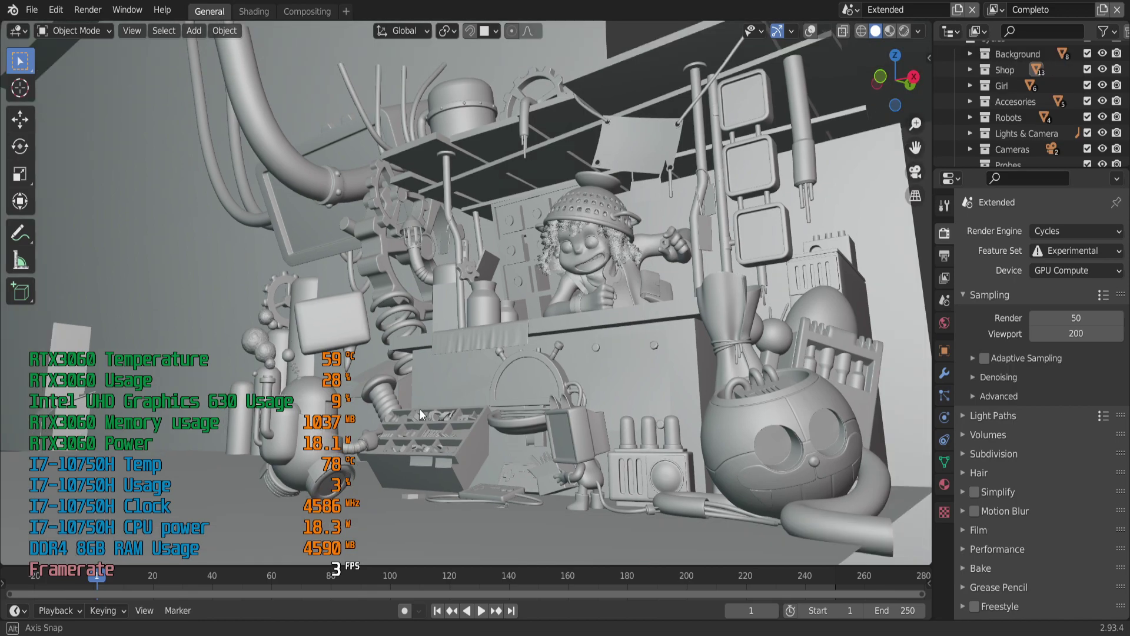
# Orbit the junk shop through side, close front, low and higher frontal views in solid shading.
pyautogui.moveTo(420, 409)
pyautogui.mouseDown(button='middle')
pyautogui.moveTo(482, 384)
pyautogui.moveTo(399, 362)
pyautogui.mouseUp(button='middle')
pyautogui.scroll(3, 476, 255)
pyautogui.moveTo(476, 256)
pyautogui.mouseDown(button='middle')
pyautogui.moveTo(510, 276)
pyautogui.moveTo(599, 210)
pyautogui.moveTo(542, 351)
pyautogui.moveTo(423, 289)
pyautogui.moveTo(580, 238)
pyautogui.moveTo(484, 104)
pyautogui.moveTo(670, 273)
pyautogui.moveTo(409, 297)
pyautogui.moveTo(264, 284)
pyautogui.moveTo(447, 392)
pyautogui.moveTo(299, 381)
pyautogui.mouseUp(button='middle')
pyautogui.scroll(-2, 541, 351)
pyautogui.scroll(-2, 670, 273)
pyautogui.scroll(2, 300, 380)
pyautogui.scroll(2, 300, 380)
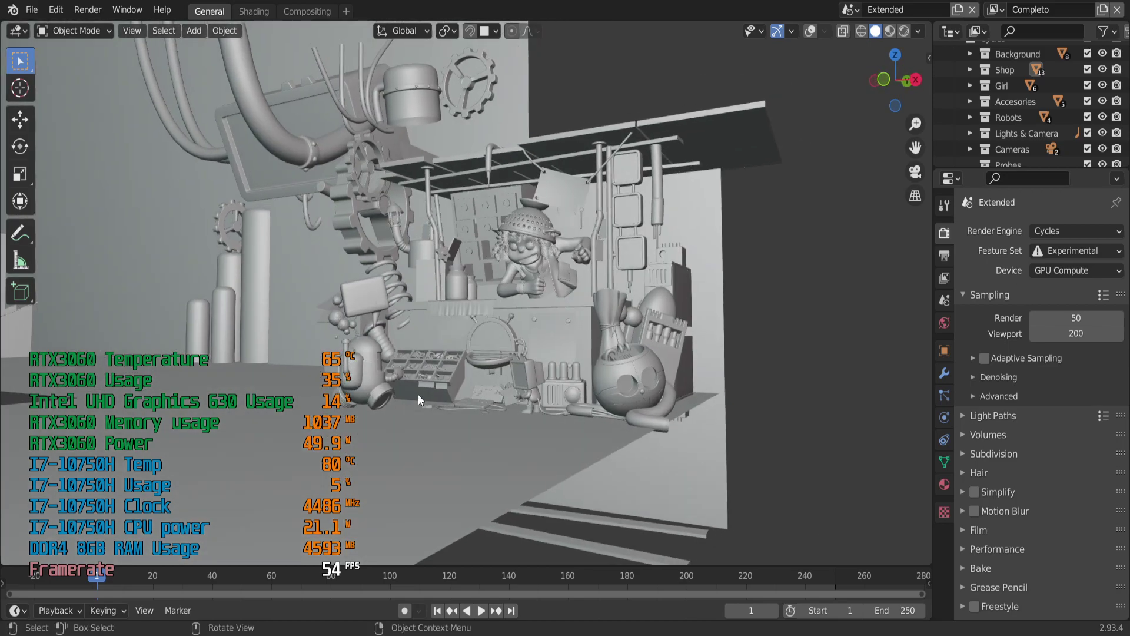
pyautogui.scroll(1, 313, 441)
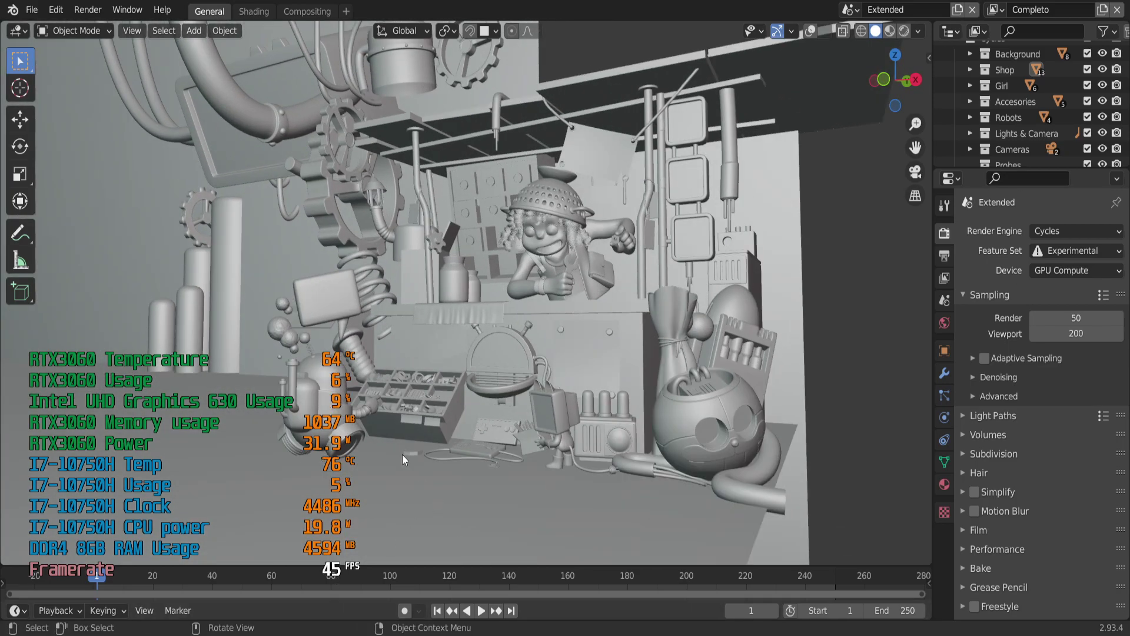
pyautogui.moveTo(553, 335)
pyautogui.mouseDown(button='middle')
pyautogui.moveTo(454, 367)
pyautogui.moveTo(626, 371)
pyautogui.moveTo(572, 400)
pyautogui.moveTo(563, 295)
pyautogui.moveTo(556, 383)
pyautogui.mouseUp(button='middle')
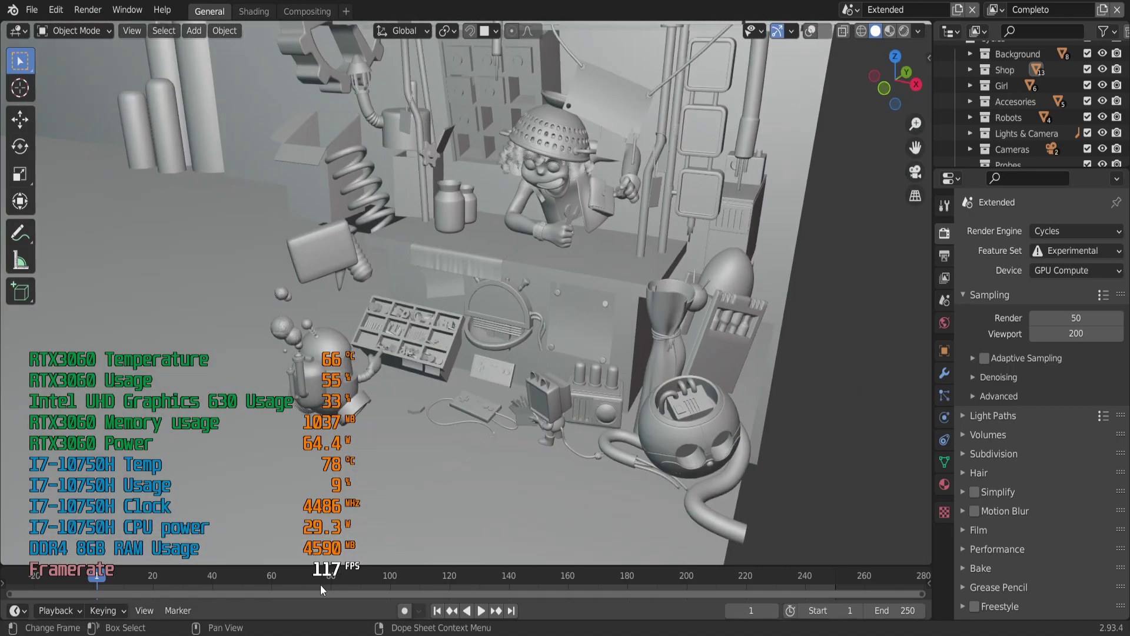
pyautogui.moveTo(486, 359)
pyautogui.mouseDown(button='middle')
pyautogui.moveTo(316, 333)
pyautogui.moveTo(377, 329)
pyautogui.moveTo(439, 279)
pyautogui.moveTo(268, 294)
pyautogui.mouseUp(button='middle')
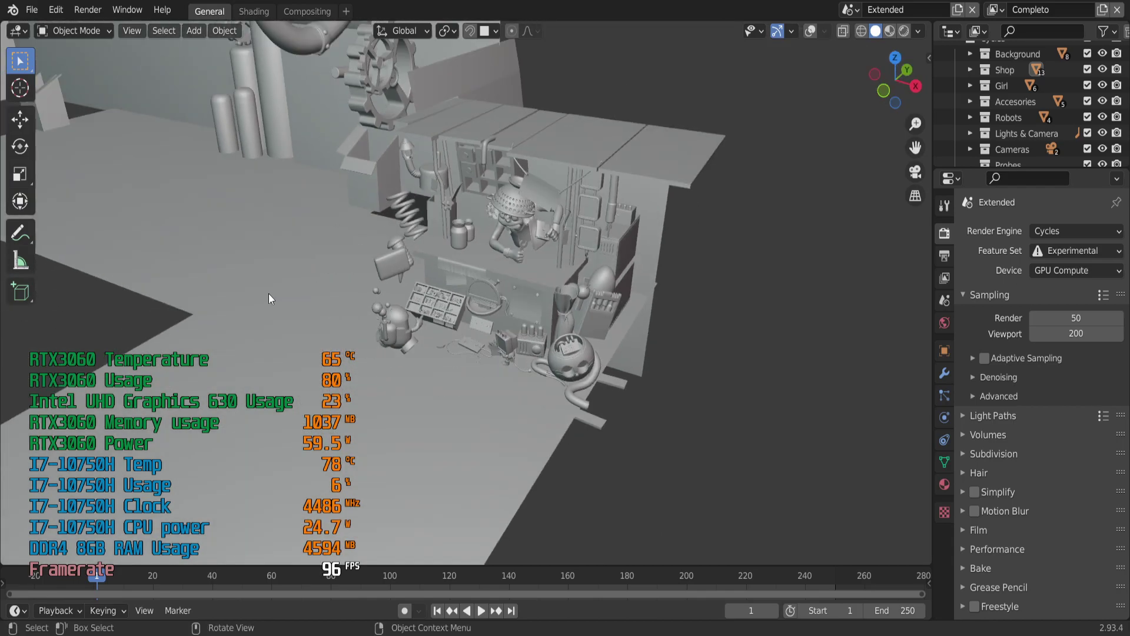
pyautogui.scroll(2, 366, 288)
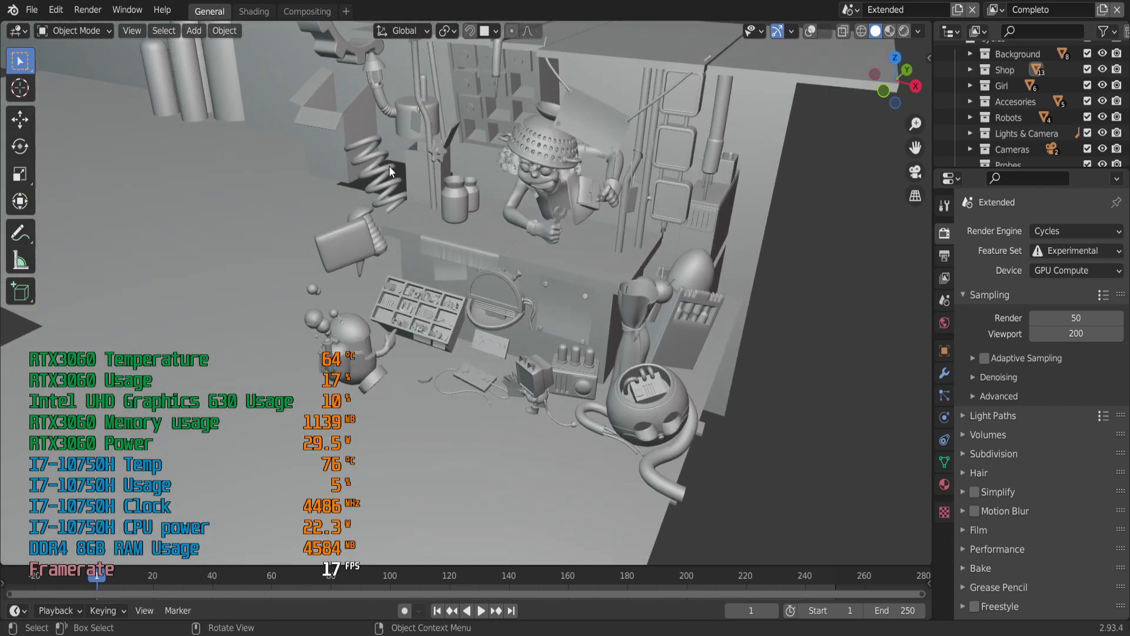
pyautogui.moveTo(390, 166)
pyautogui.mouseDown(button='middle')
pyautogui.moveTo(458, 211)
pyautogui.moveTo(348, 219)
pyautogui.moveTo(530, 222)
pyautogui.moveTo(491, 160)
pyautogui.mouseUp(button='middle')
pyautogui.scroll(3, 452, 123)
pyautogui.scroll(2, 472, 214)
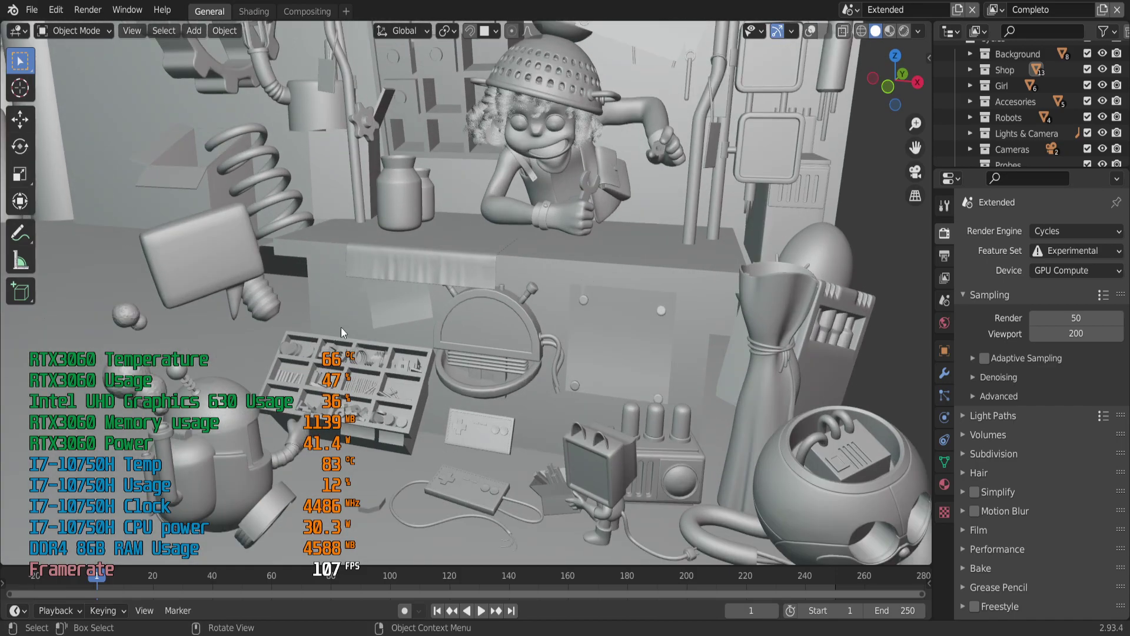
pyautogui.scroll(-5, 544, 338)
pyautogui.moveTo(547, 287); pyautogui.dragTo(426, 398, button='middle')
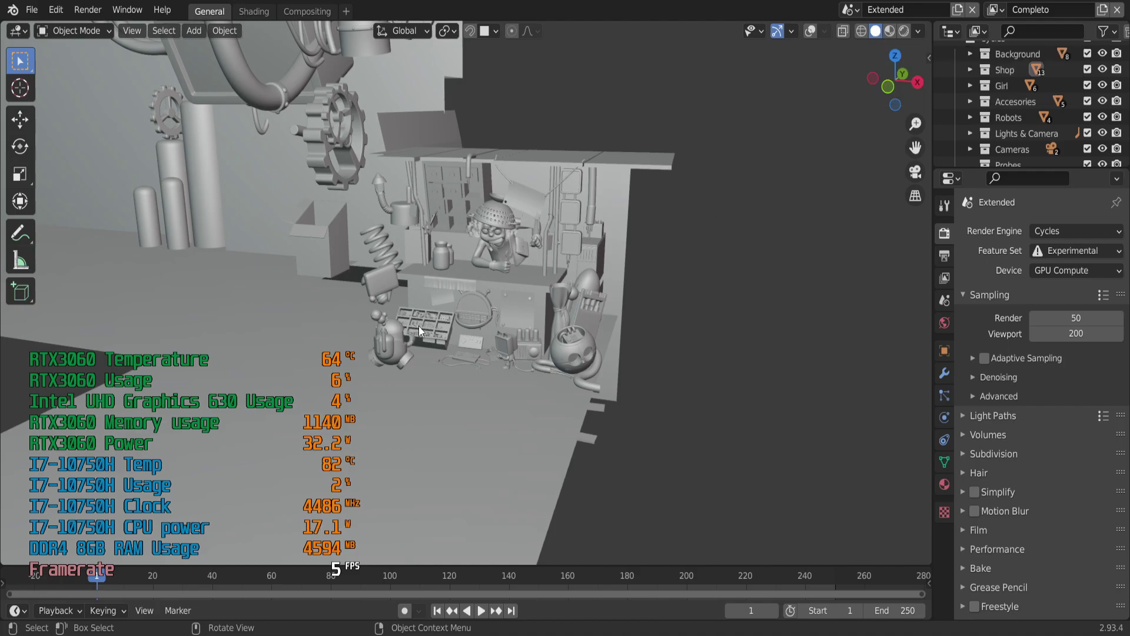
pyautogui.moveTo(459, 377); pyautogui.dragTo(395, 390, button='middle')
pyautogui.scroll(2, 396, 390)
pyautogui.scroll(3, 396, 390)
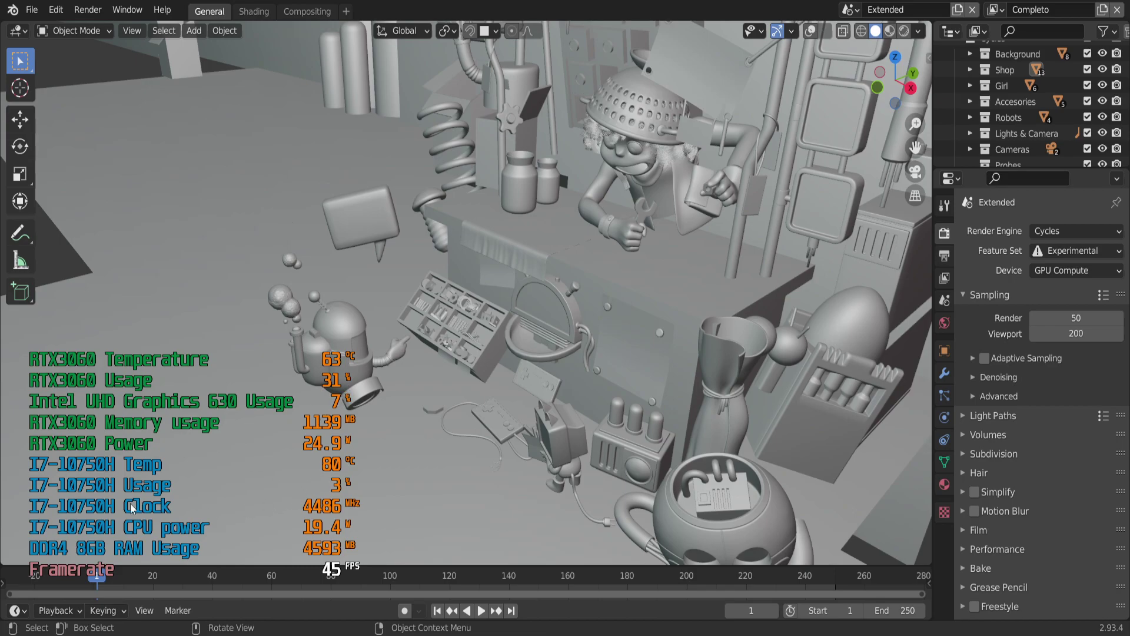
pyautogui.moveTo(450, 269)
pyautogui.mouseDown(button='middle')
pyautogui.moveTo(580, 225)
pyautogui.moveTo(513, 243)
pyautogui.moveTo(738, 234)
pyautogui.moveTo(714, 200)
pyautogui.mouseUp(button='middle')
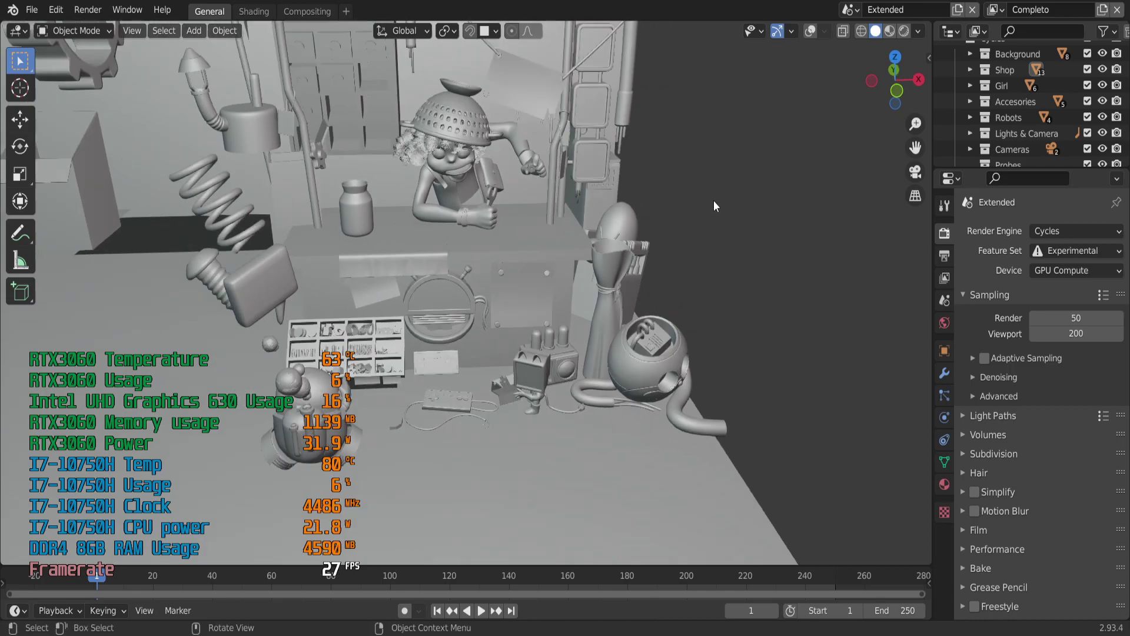
# Switch to Material Preview and orbit the shop through frontal, overhead and top-down views.
pyautogui.click(887, 33)
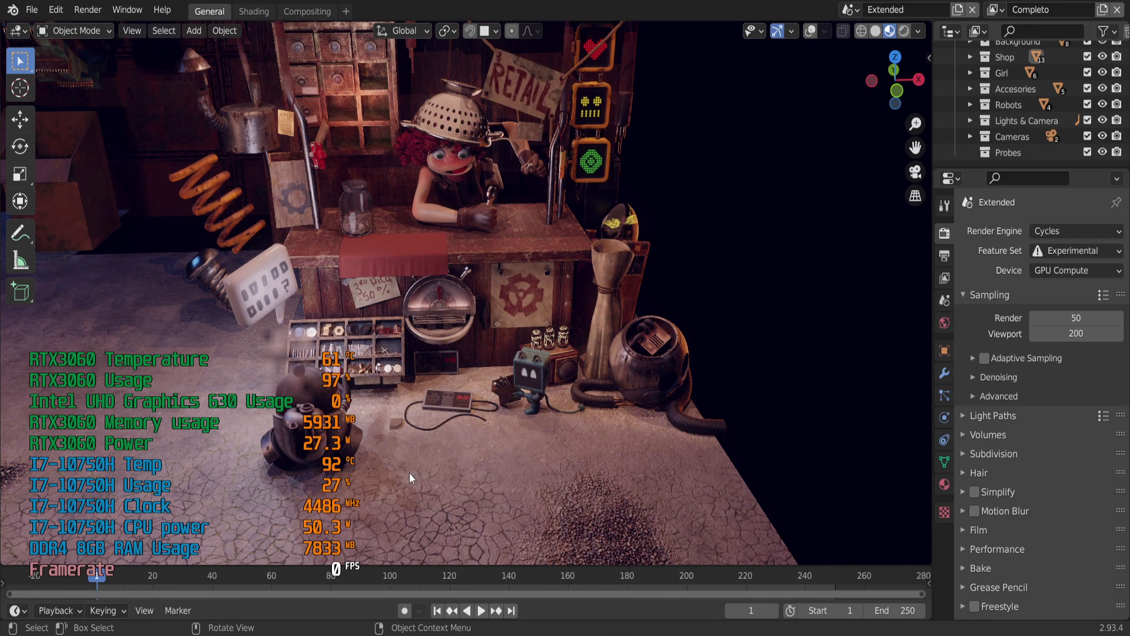
pyautogui.moveTo(409, 473)
pyautogui.mouseDown(button='middle')
pyautogui.moveTo(394, 419)
pyautogui.moveTo(447, 406)
pyautogui.moveTo(480, 439)
pyautogui.moveTo(398, 530)
pyautogui.mouseUp(button='middle')
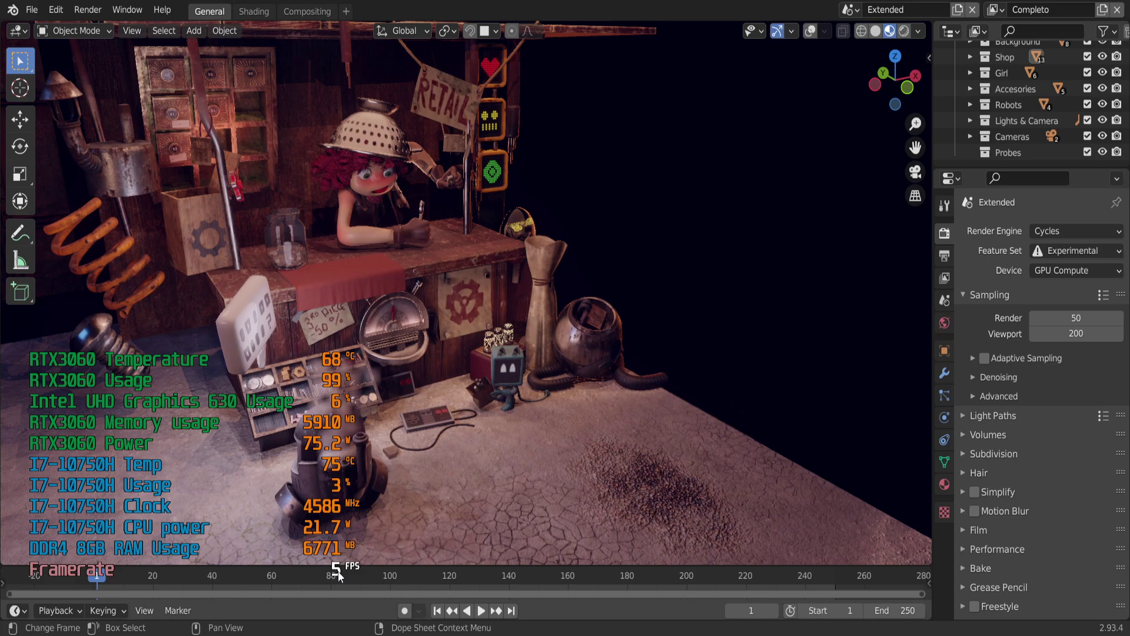
pyautogui.moveTo(439, 459)
pyautogui.mouseDown(button='middle')
pyautogui.moveTo(374, 459)
pyautogui.moveTo(15, 541)
pyautogui.mouseUp(button='middle')
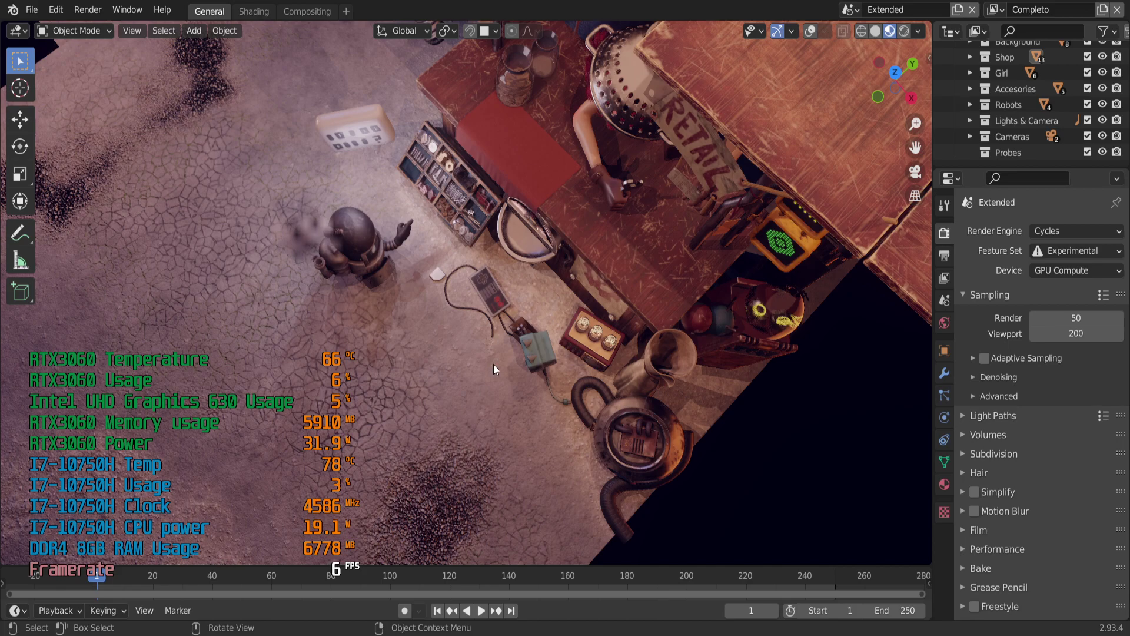
pyautogui.moveTo(495, 363)
pyautogui.mouseDown(button='middle')
pyautogui.moveTo(531, 344)
pyautogui.moveTo(347, 577)
pyautogui.moveTo(307, 556)
pyautogui.mouseUp(button='middle')
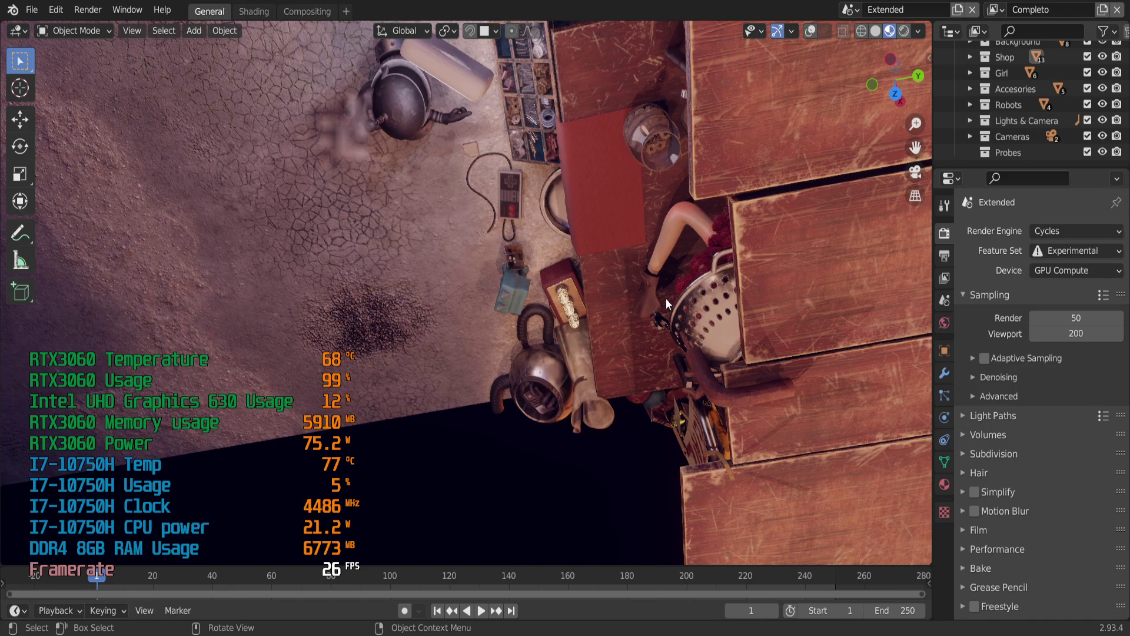
pyautogui.moveTo(666, 298)
pyautogui.mouseDown(button='middle')
pyautogui.moveTo(425, 177)
pyautogui.moveTo(504, 332)
pyautogui.moveTo(467, 376)
pyautogui.moveTo(415, 271)
pyautogui.moveTo(601, 490)
pyautogui.moveTo(386, 418)
pyautogui.moveTo(269, 337)
pyautogui.moveTo(307, 389)
pyautogui.moveTo(500, 264)
pyautogui.mouseUp(button='middle')
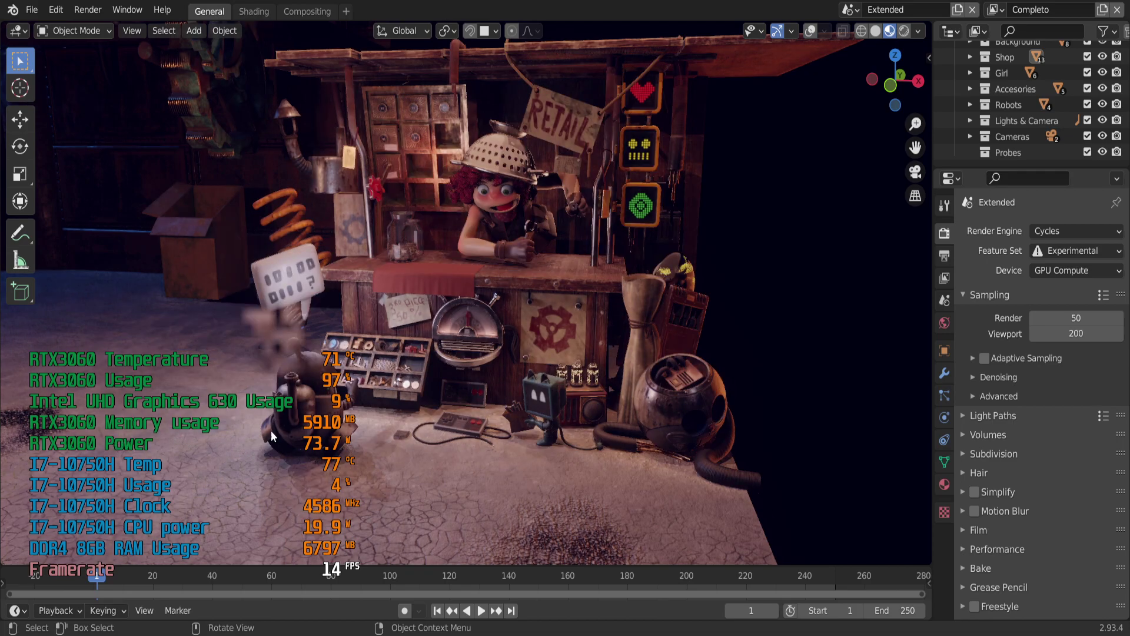
pyautogui.moveTo(492, 336); pyautogui.dragTo(458, 354, button='middle')
pyautogui.moveTo(374, 359); pyautogui.dragTo(334, 359, button='middle')
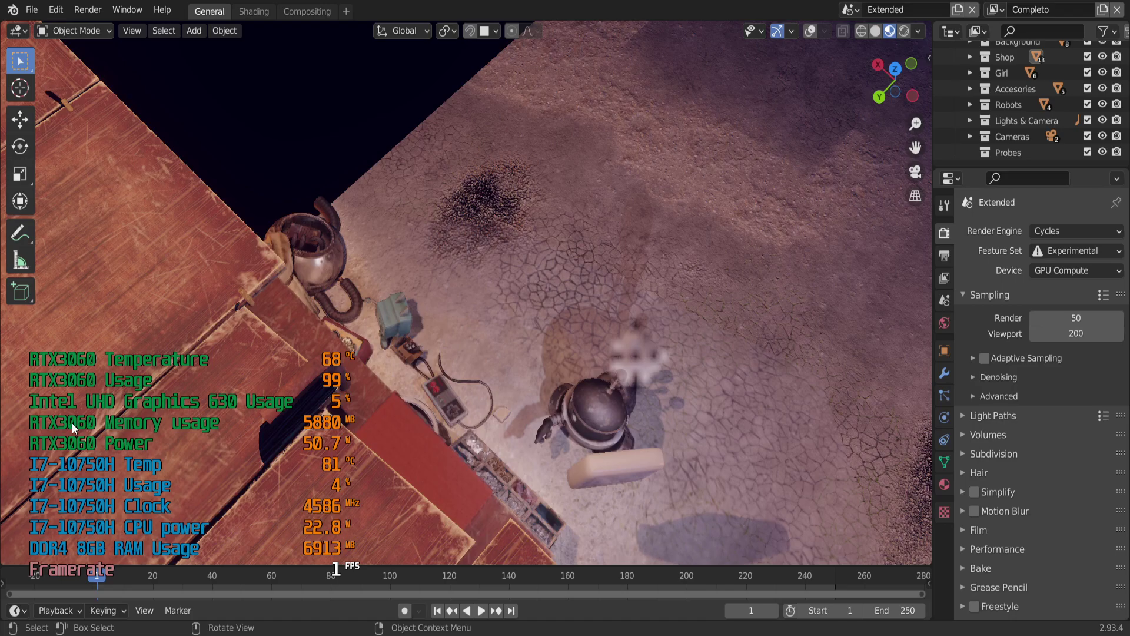
pyautogui.moveTo(412, 357); pyautogui.dragTo(55, 392, button='middle')
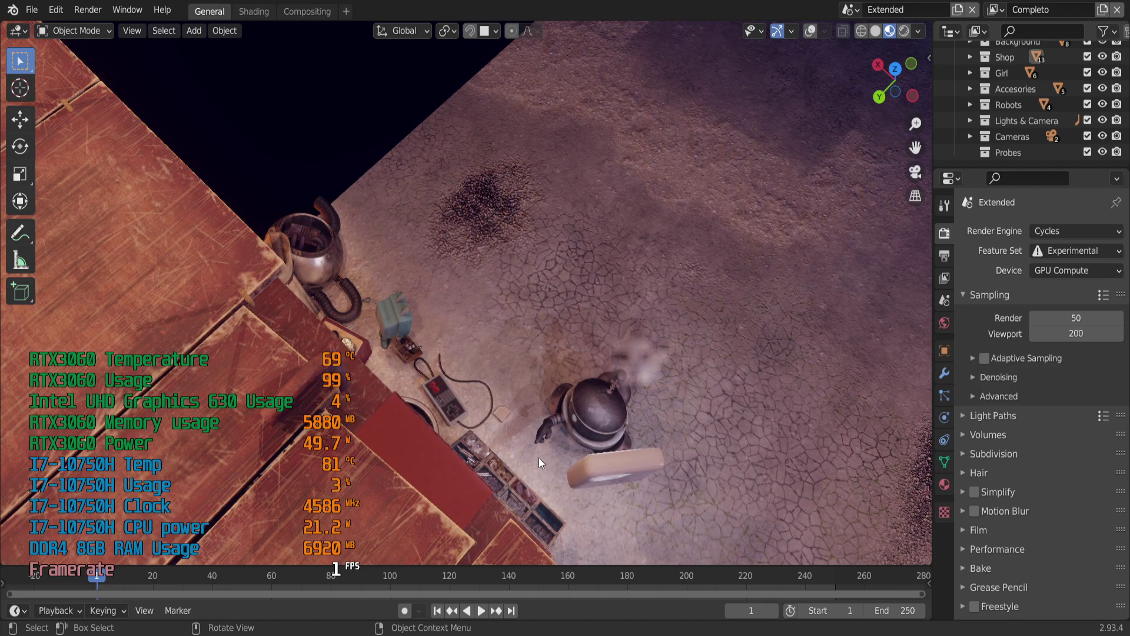
# Orbit the textured shop through front, tilted floor, counter, roof and high side views.
pyautogui.moveTo(538, 458)
pyautogui.mouseDown(button='middle')
pyautogui.moveTo(351, 398)
pyautogui.moveTo(348, 383)
pyautogui.mouseUp(button='middle')
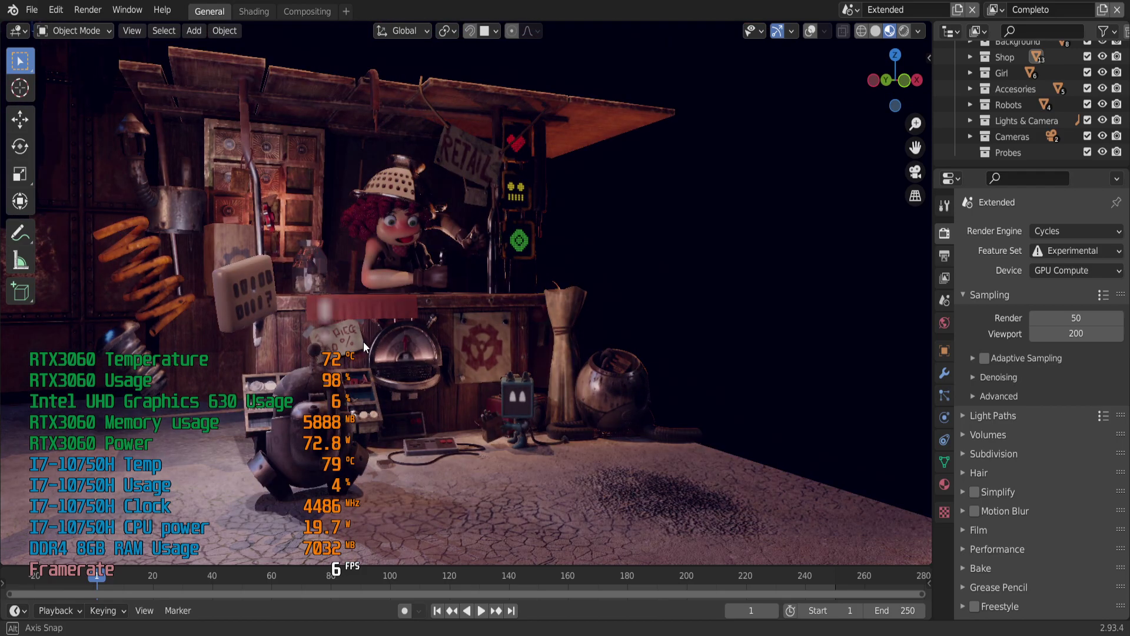
pyautogui.moveTo(348, 381); pyautogui.dragTo(328, 348, button='middle')
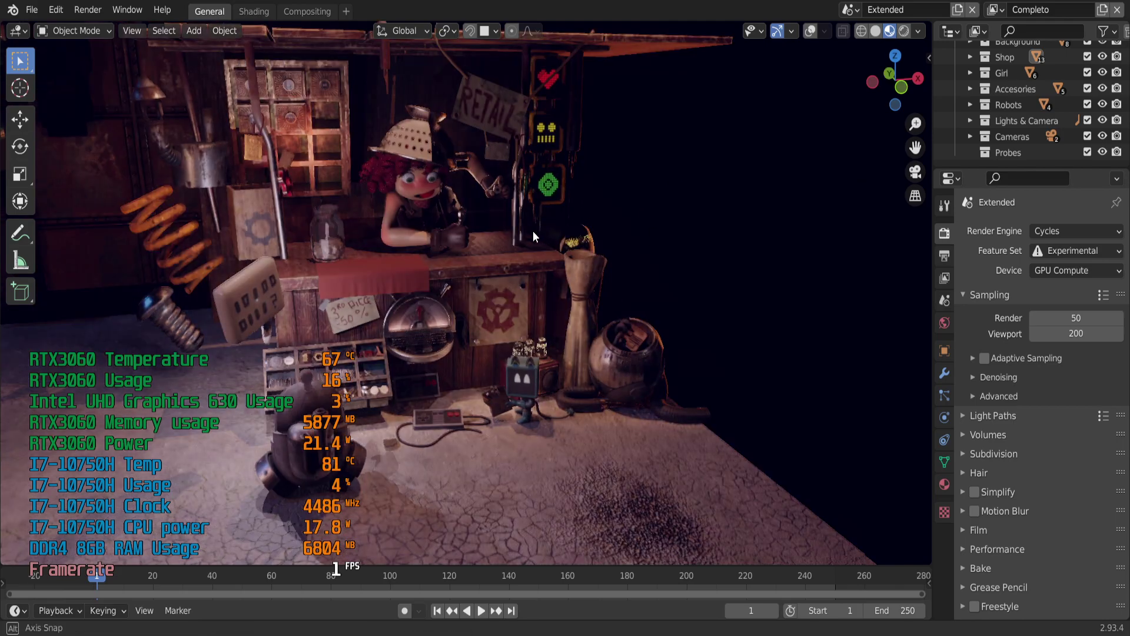
pyautogui.moveTo(533, 231); pyautogui.dragTo(919, 12, button='middle')
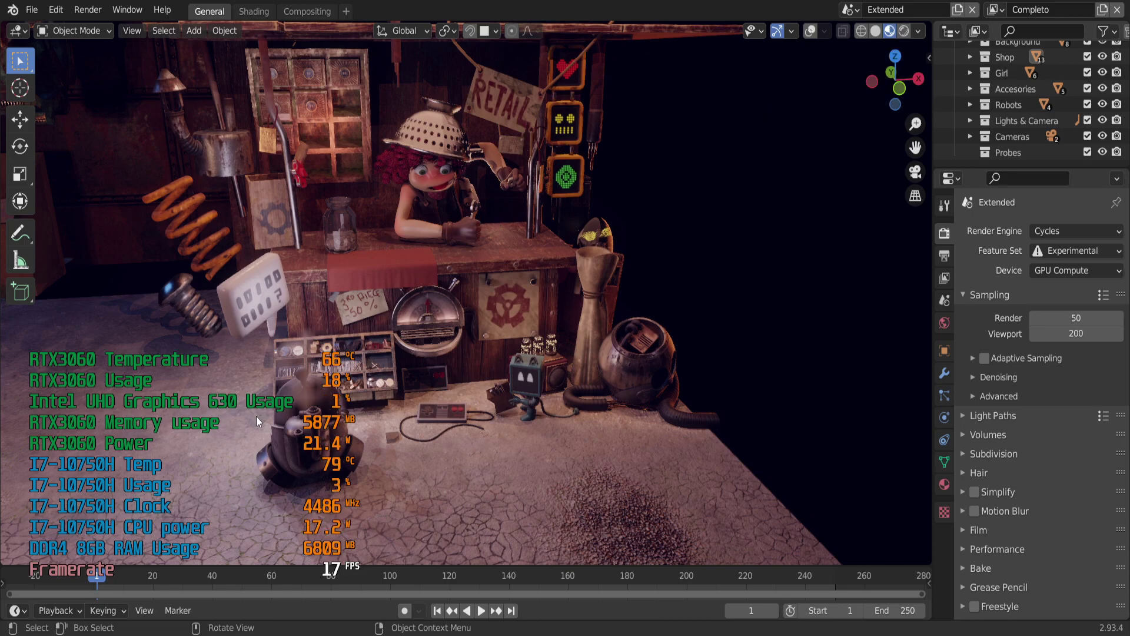
pyautogui.moveTo(386, 348)
pyautogui.mouseDown(button='middle')
pyautogui.moveTo(353, 268)
pyautogui.moveTo(327, 380)
pyautogui.moveTo(378, 333)
pyautogui.moveTo(452, 373)
pyautogui.moveTo(332, 575)
pyautogui.mouseUp(button='middle')
pyautogui.moveTo(555, 419)
pyautogui.mouseDown(button='middle')
pyautogui.moveTo(524, 424)
pyautogui.moveTo(399, 358)
pyautogui.mouseUp(button='middle')
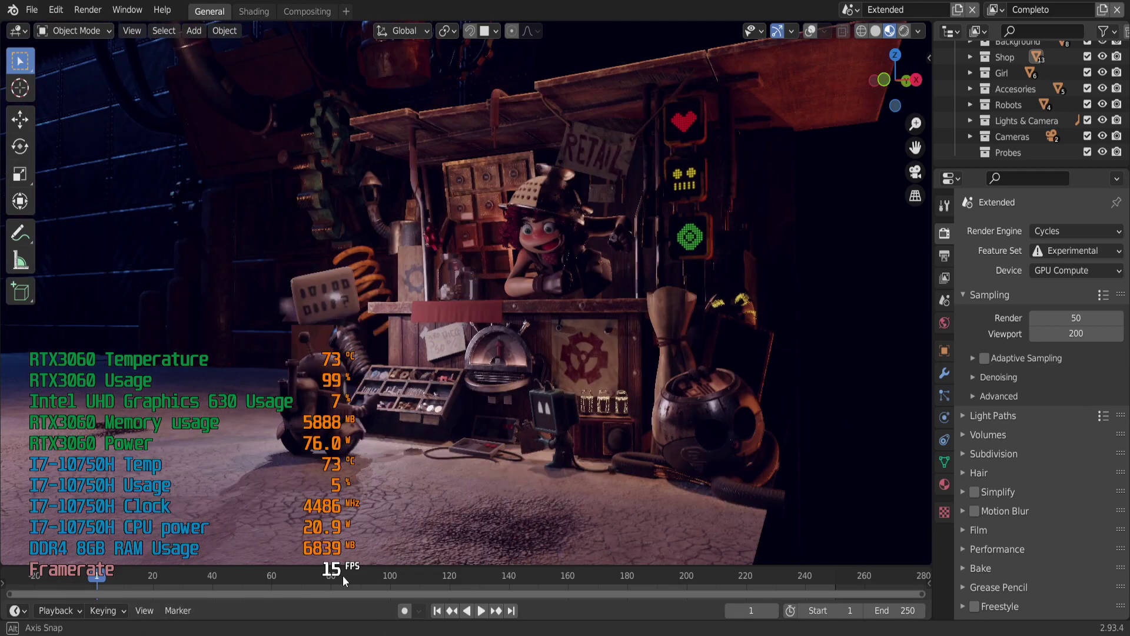
pyautogui.moveTo(367, 520); pyautogui.dragTo(344, 574, button='middle')
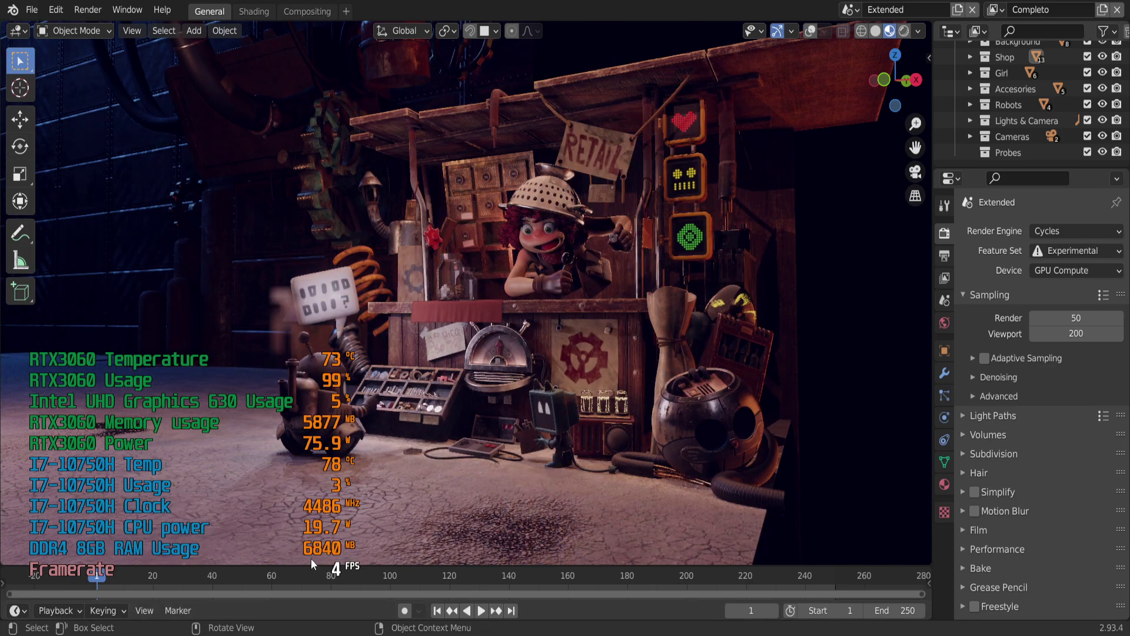
pyautogui.moveTo(456, 347)
pyautogui.mouseDown(button='middle')
pyautogui.moveTo(531, 347)
pyautogui.moveTo(689, 310)
pyautogui.mouseUp(button='middle')
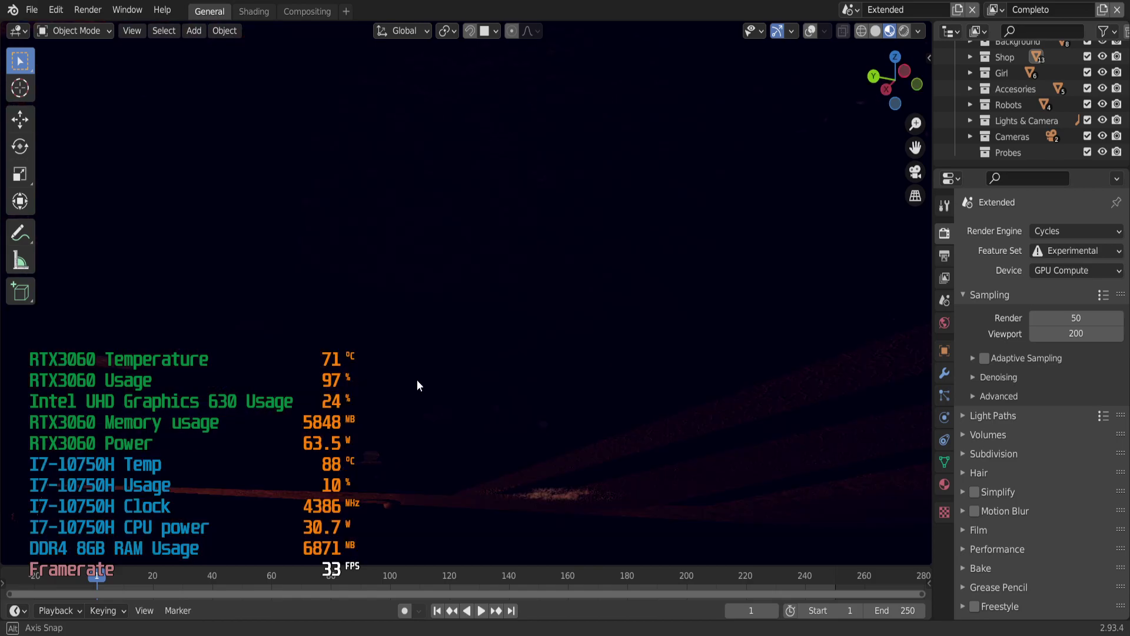
pyautogui.moveTo(417, 385); pyautogui.dragTo(572, 336, button='middle')
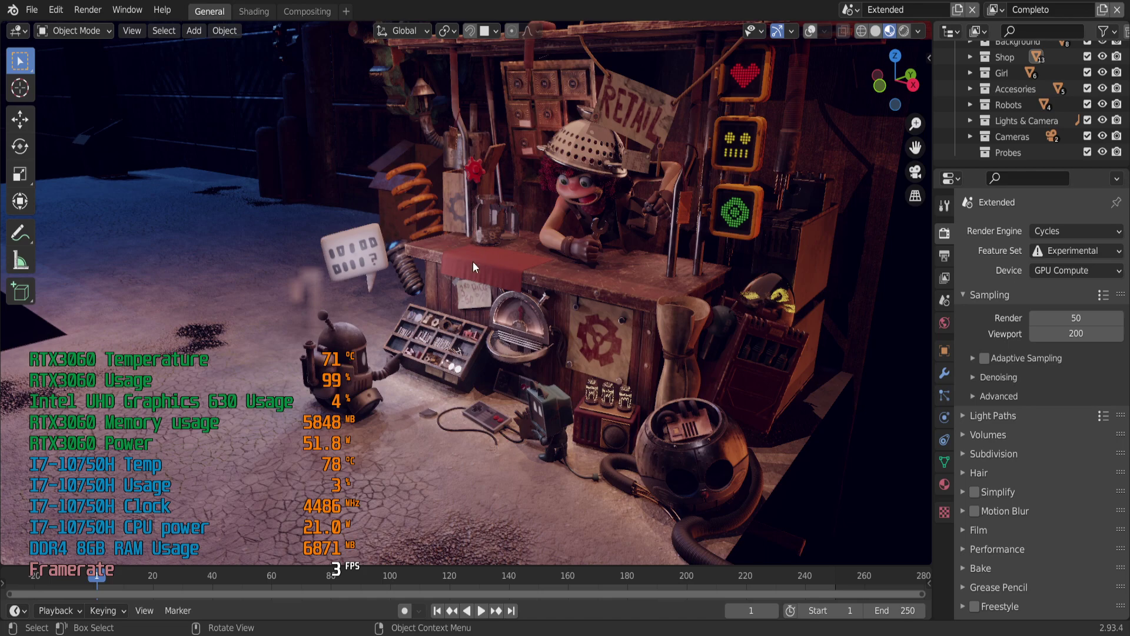
pyautogui.moveTo(497, 262); pyautogui.dragTo(530, 249, button='middle')
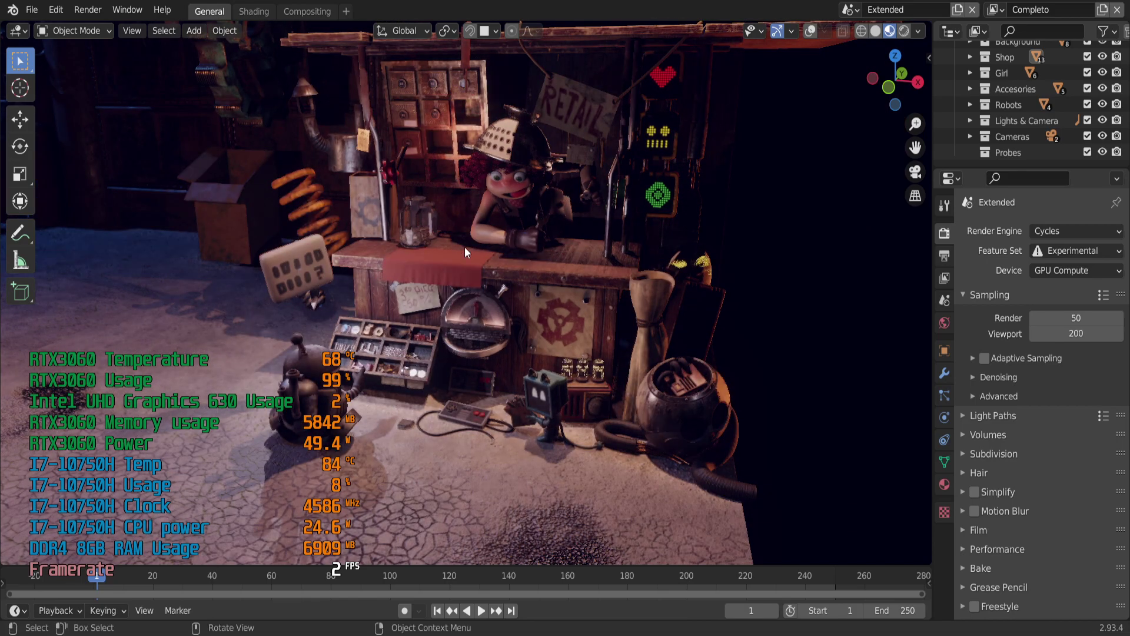
pyautogui.moveTo(511, 213); pyautogui.dragTo(423, 264, button='middle')
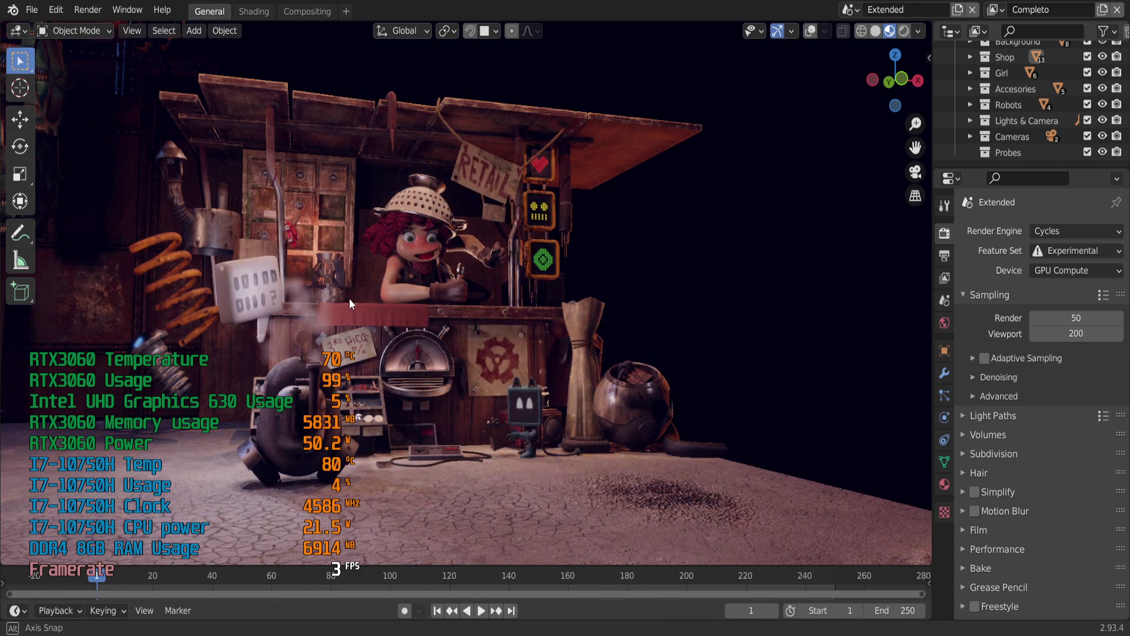
pyautogui.moveTo(424, 264)
pyautogui.mouseDown(button='middle')
pyautogui.moveTo(586, 236)
pyautogui.moveTo(612, 183)
pyautogui.mouseUp(button='middle')
pyautogui.moveTo(786, 113); pyautogui.dragTo(433, 456, button='middle')
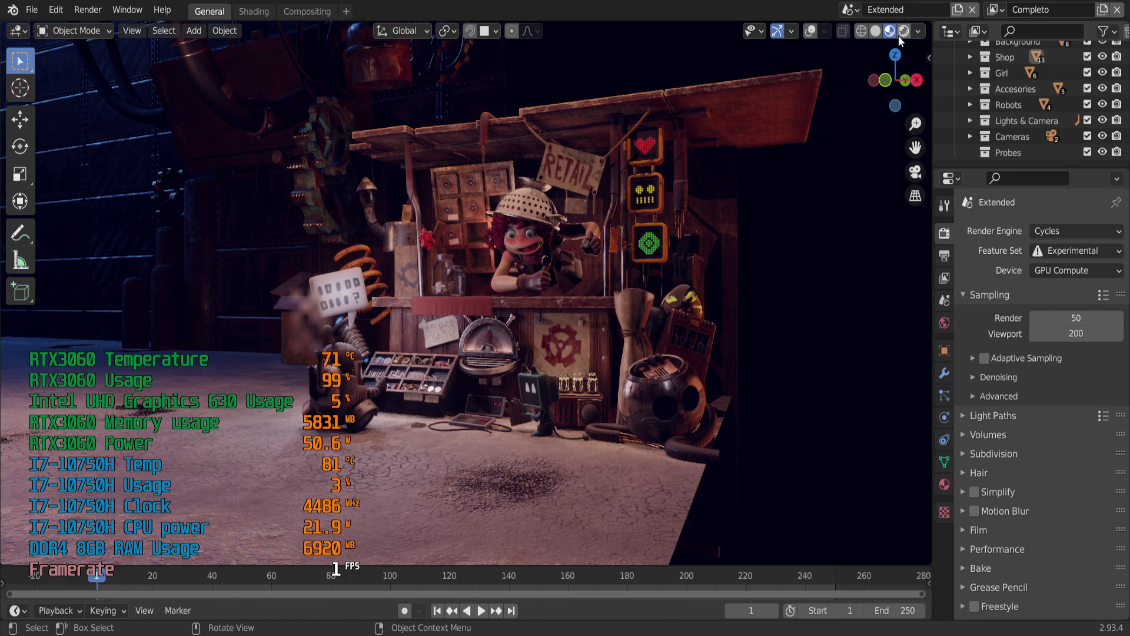
# Switch the 3D viewport to Rendered shading for a live Cycles render of the shop.
pyautogui.click(898, 36)
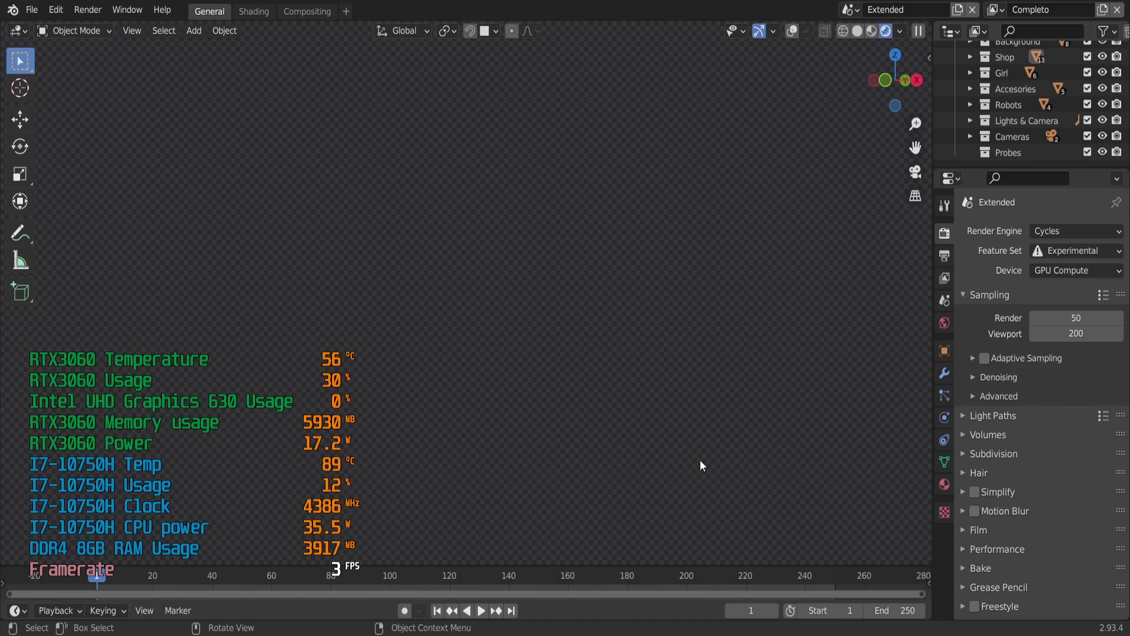
pyautogui.hotkey('ctrl', 'shift', 'Escape')
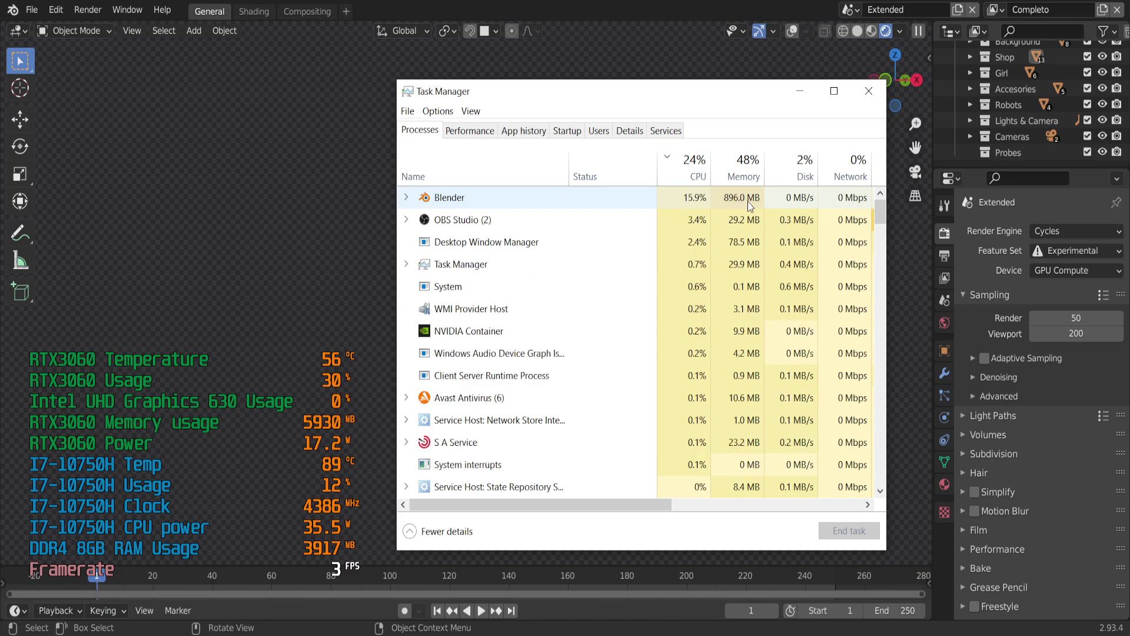
pyautogui.click(470, 131)
pyautogui.click(420, 129)
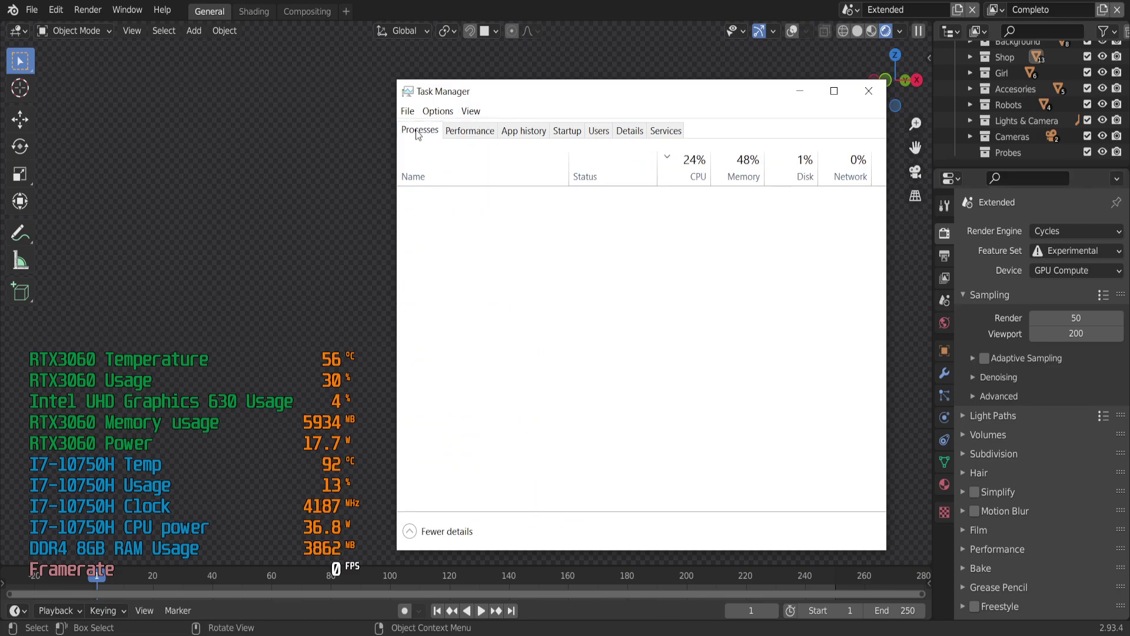
pyautogui.moveTo(652, 503)
pyautogui.mouseDown()
pyautogui.moveTo(783, 507)
pyautogui.moveTo(720, 505)
pyautogui.mouseUp()
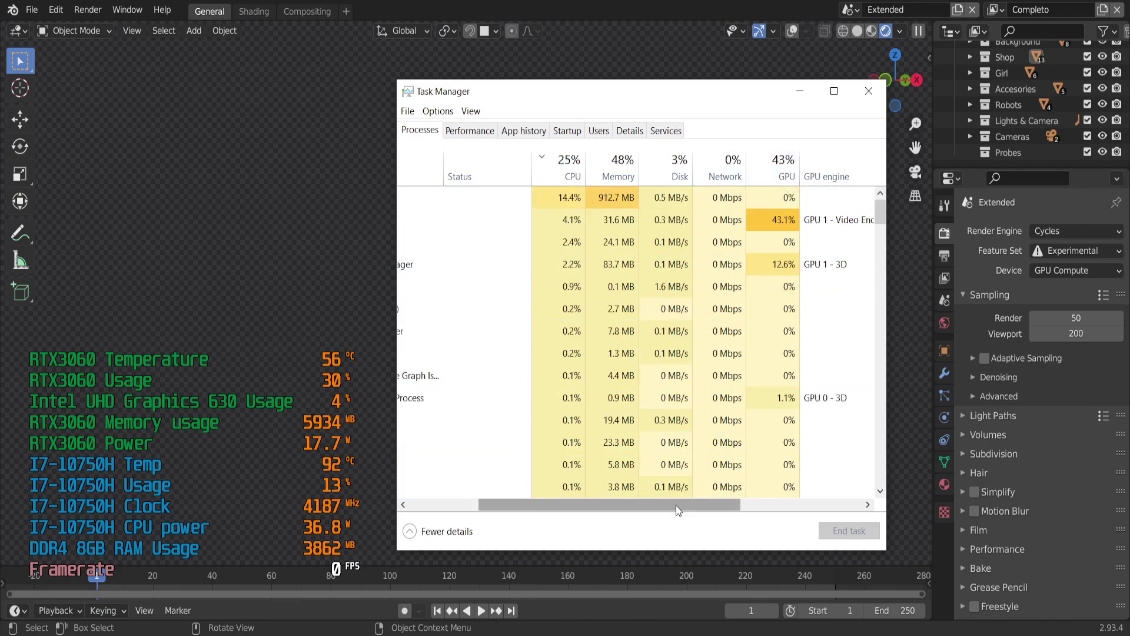
pyautogui.moveTo(675, 505); pyautogui.dragTo(608, 513)
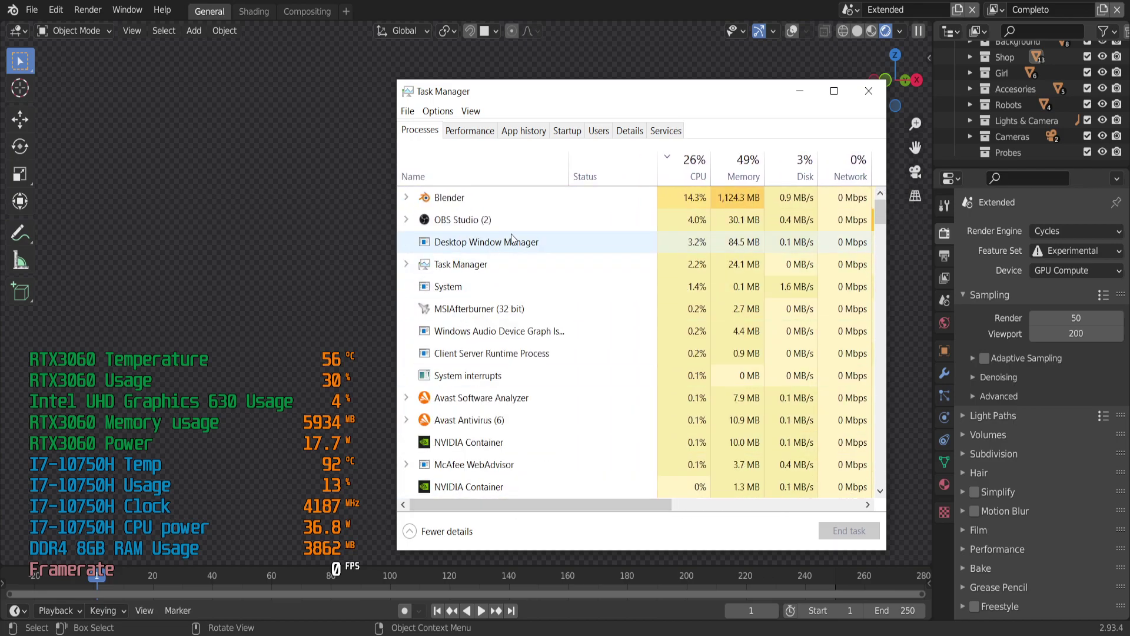
pyautogui.click(869, 91)
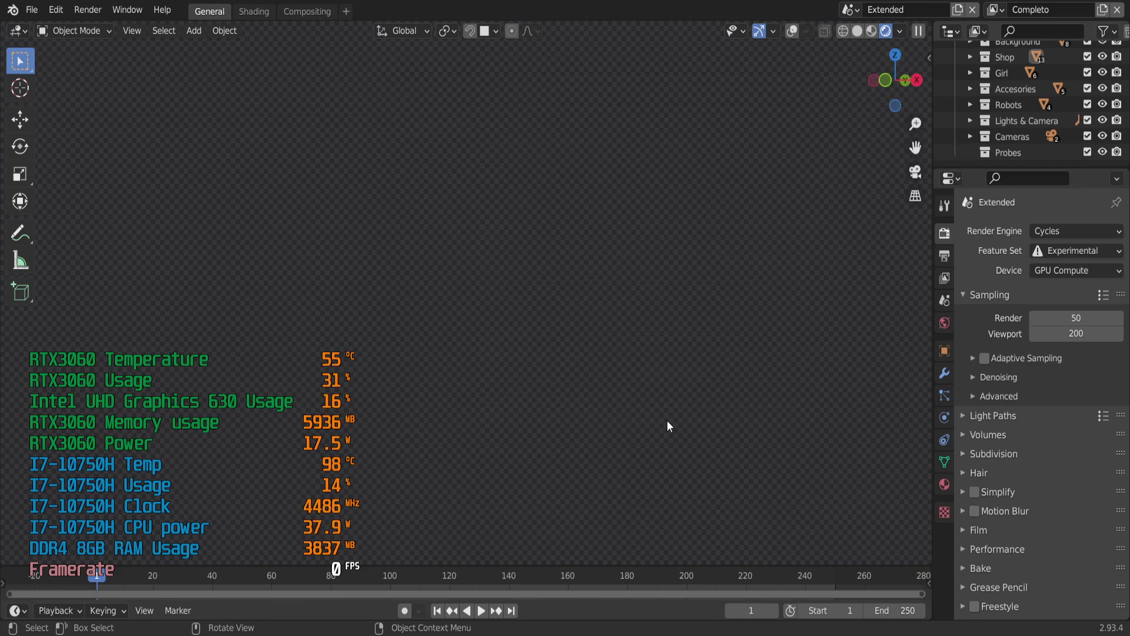